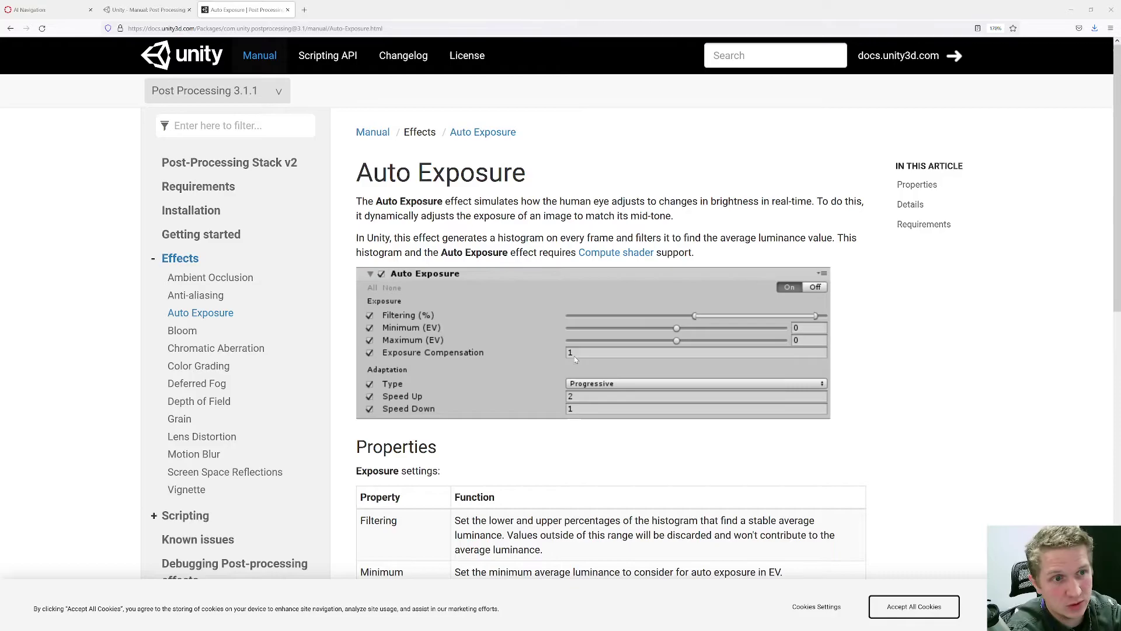
# Step: Switch to Unity and turn off the Filtering, Speed Down and Type overrides in the PostFX volume's Auto Exposure effect
pyautogui.hotkey('alt', 'Tab')
pyautogui.press('e')
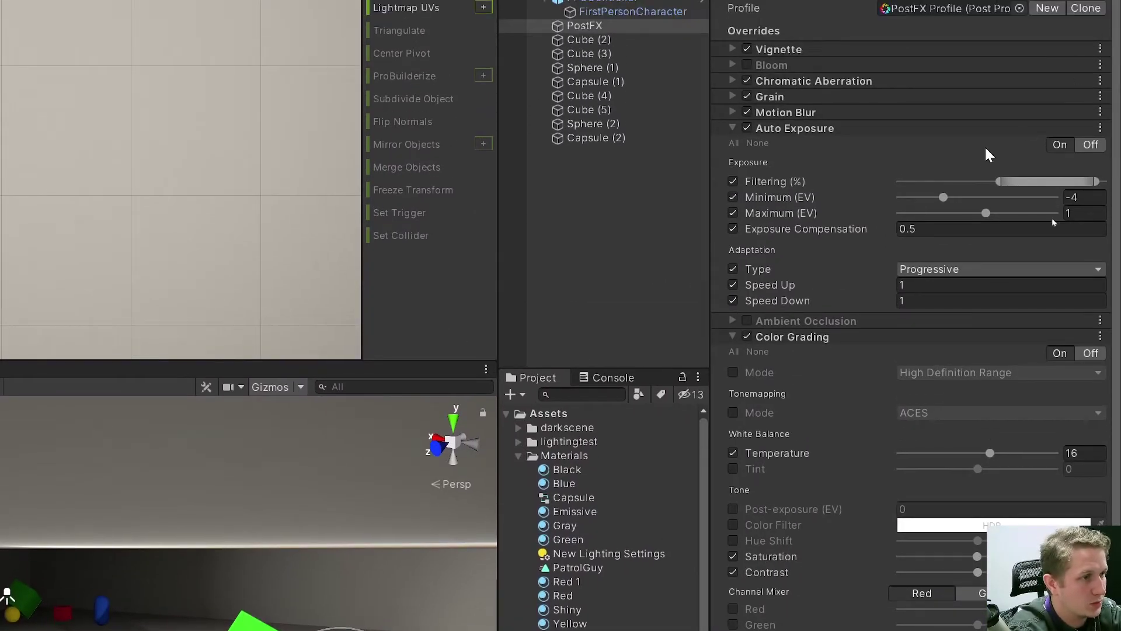
pyautogui.click(732, 181)
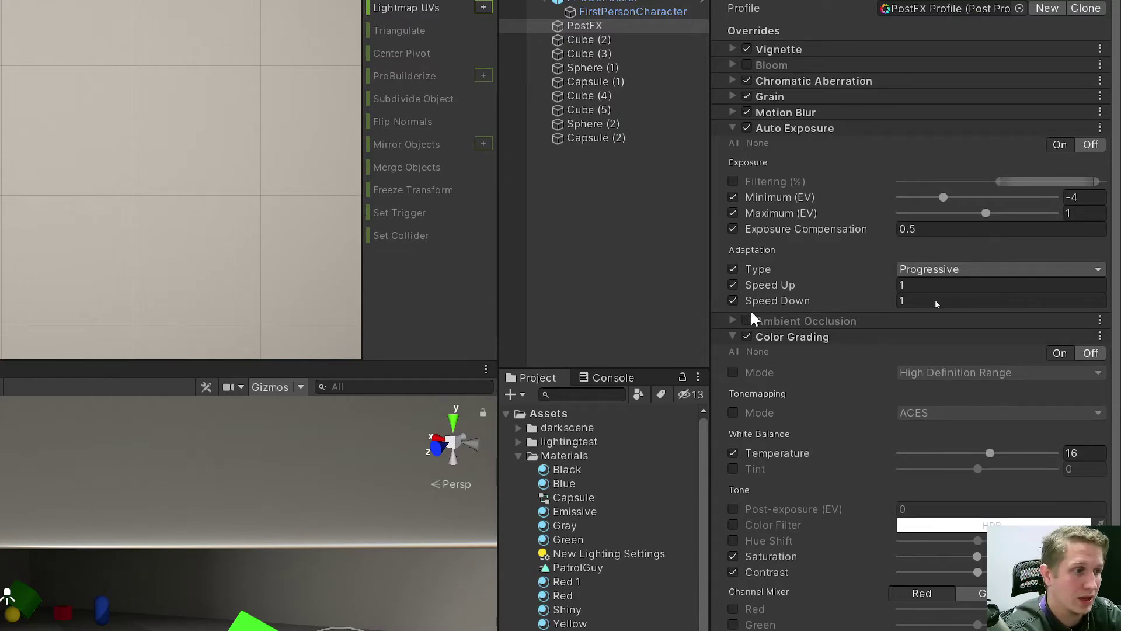
pyautogui.click(733, 300)
pyautogui.click(733, 268)
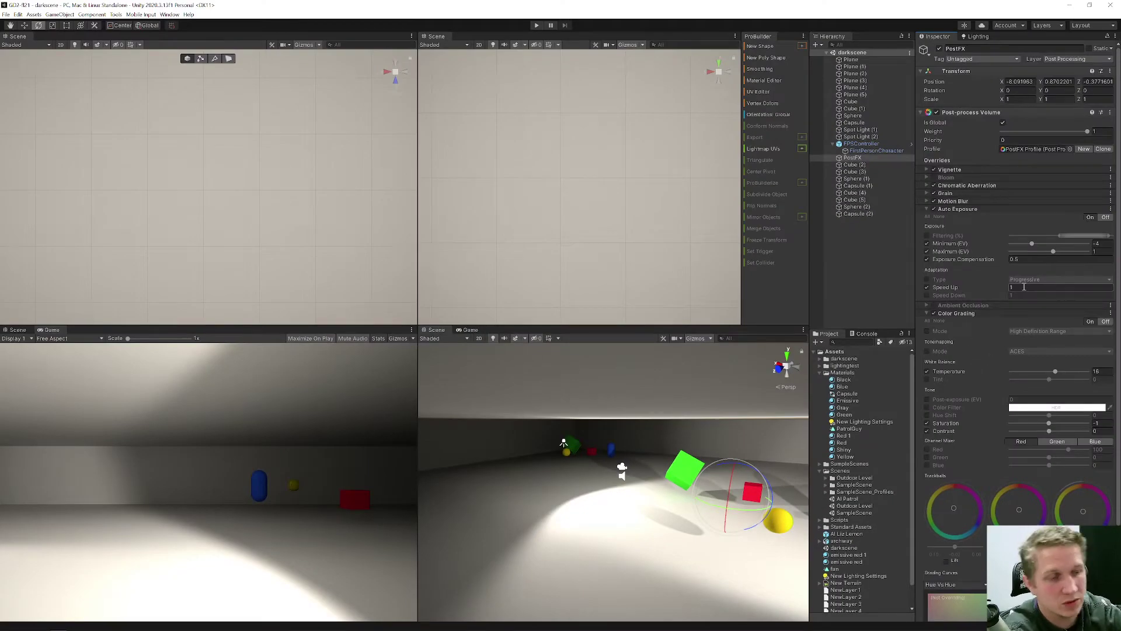
pyautogui.hotkey('shift', 'space')
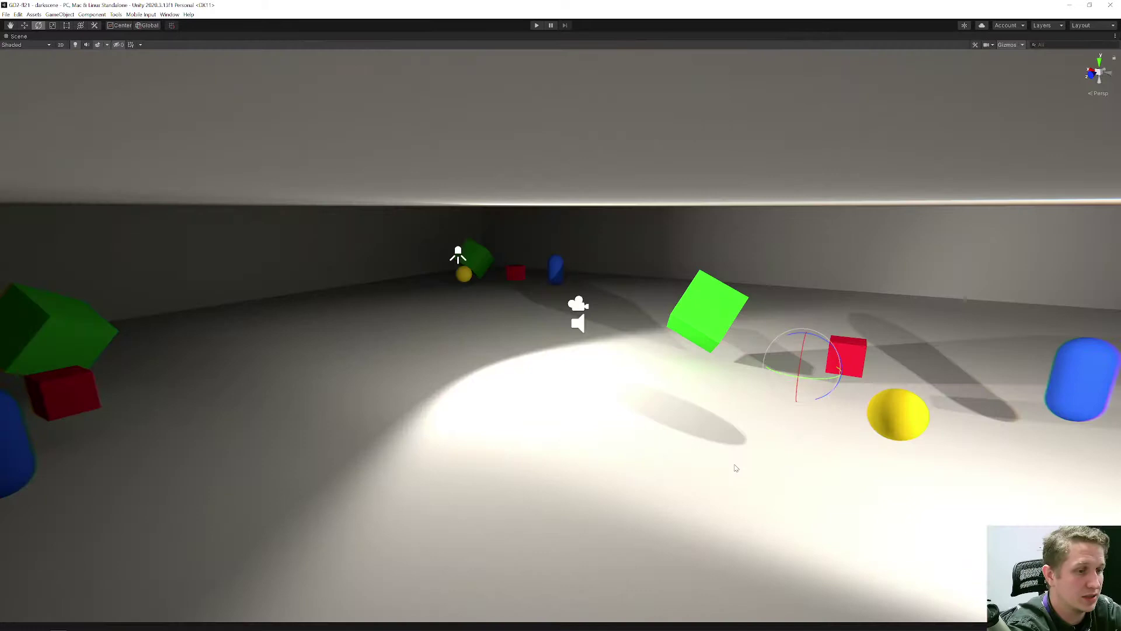
pyautogui.click(536, 25)
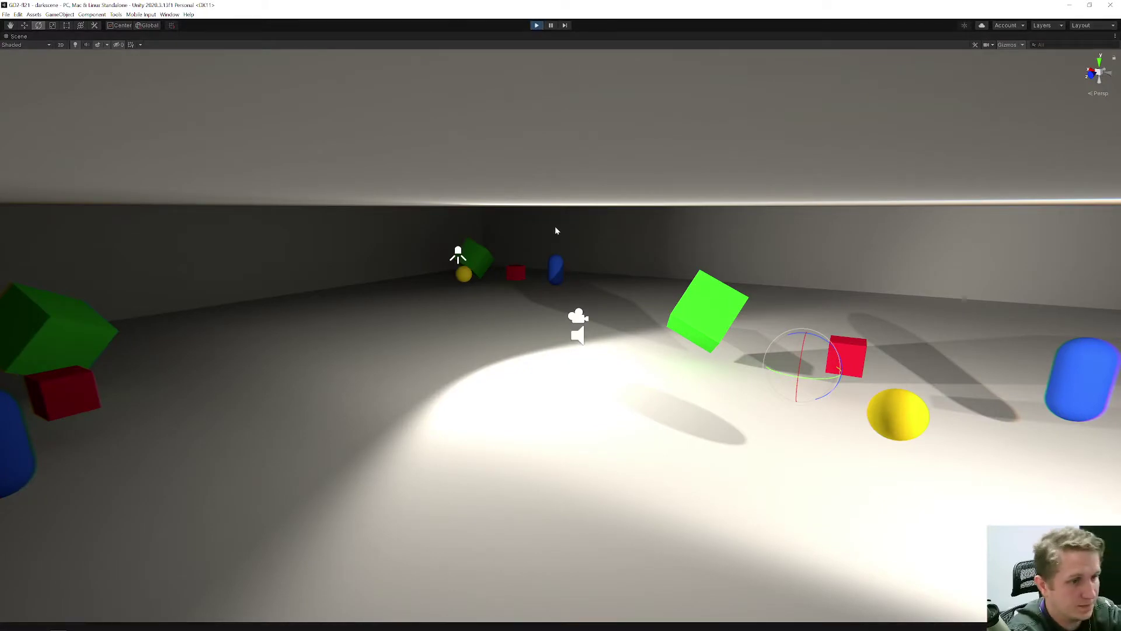
pyautogui.click(540, 25)
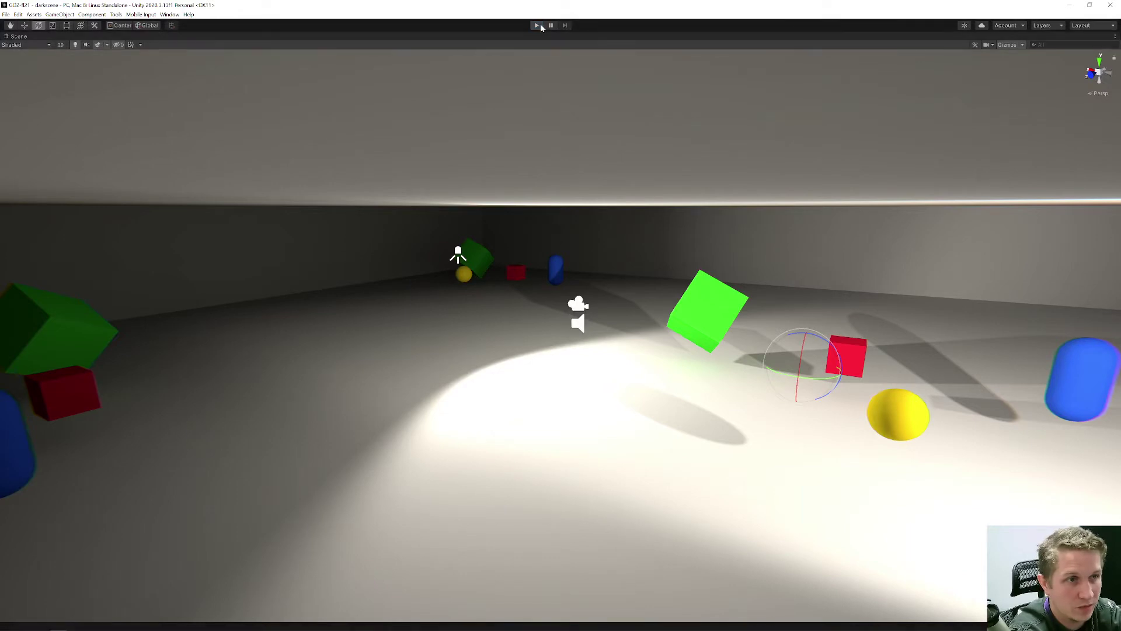
pyautogui.hotkey('shift', 'space')
# Step: Play-test the scene by walking between the spotlit area and the dark corners to examine the exposure adaptation, and stop playing
pyautogui.click(538, 26)
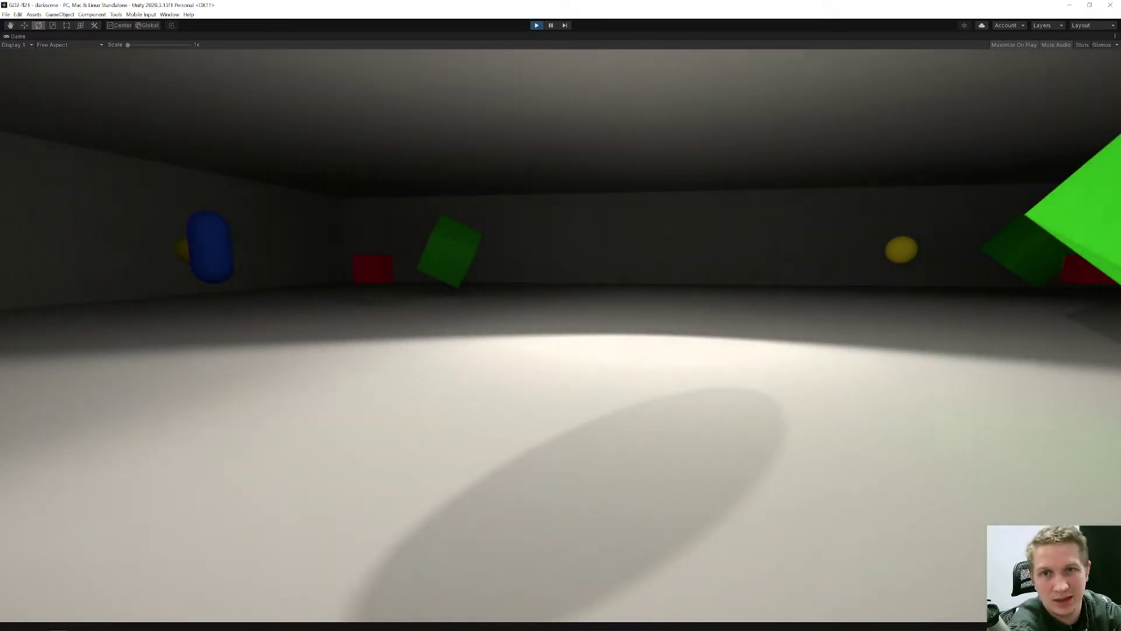
pyautogui.press('w')
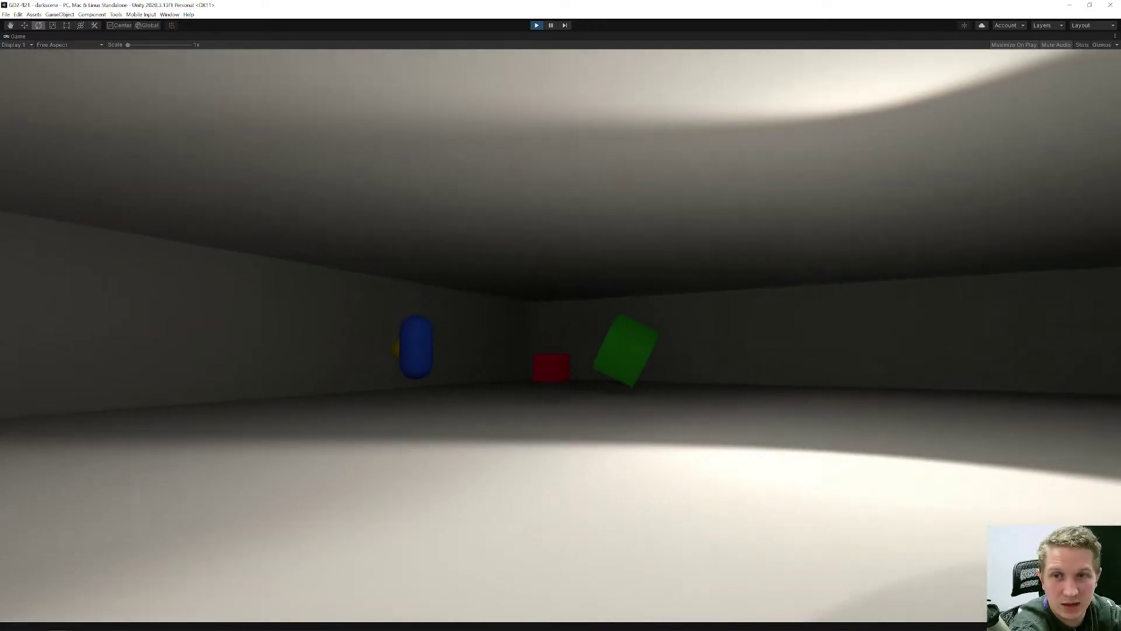
pyautogui.press('w')
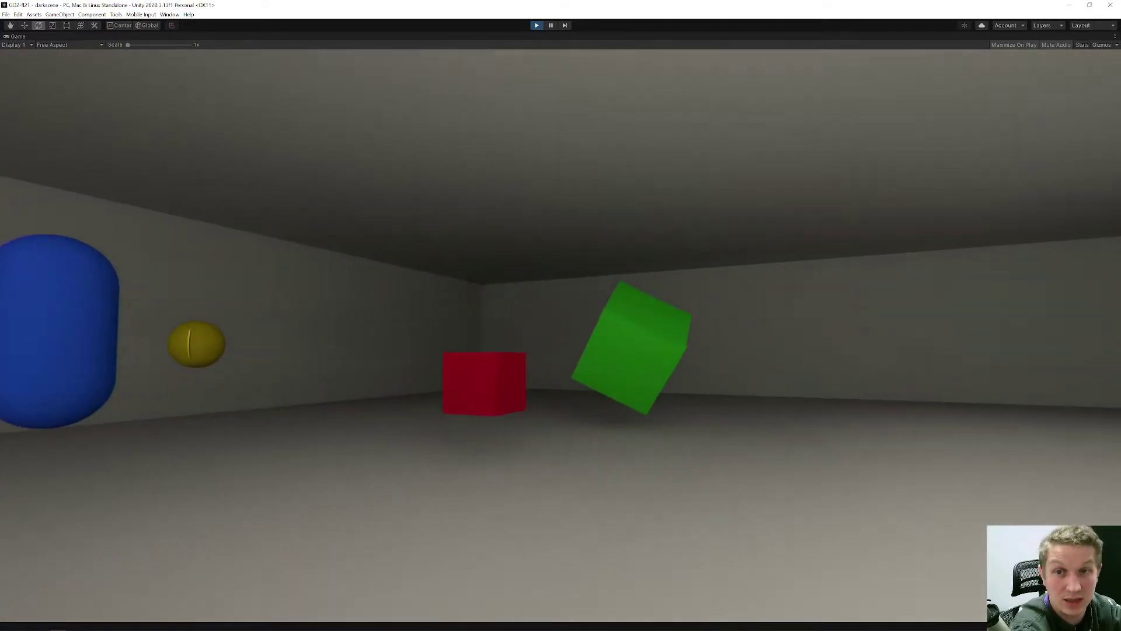
pyautogui.press('w')
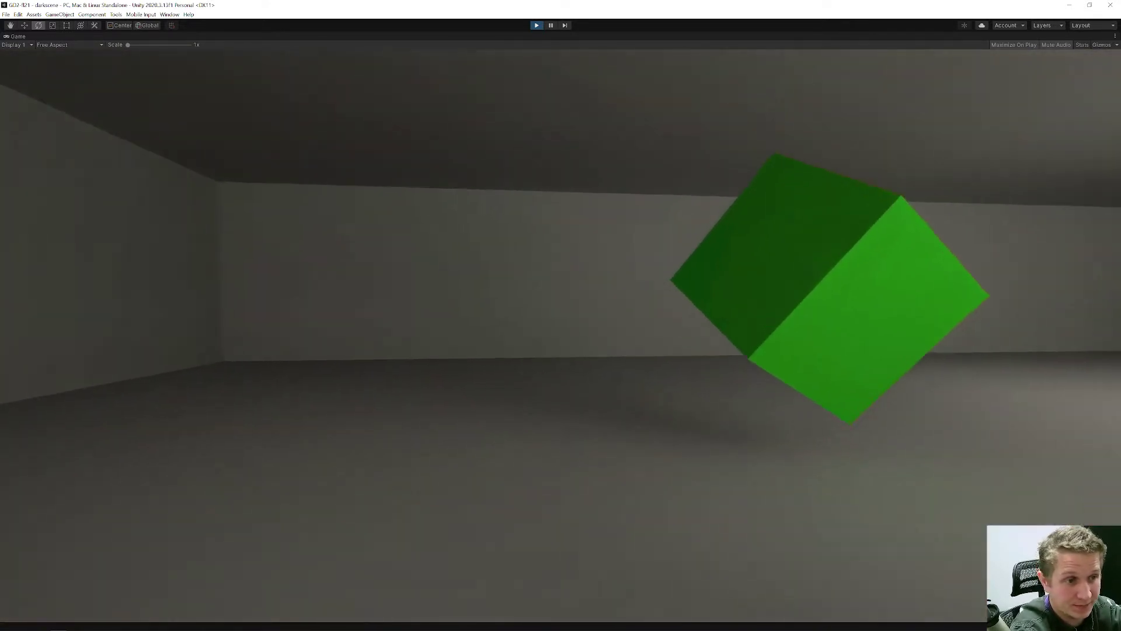
pyautogui.press('a')
pyautogui.press('s')
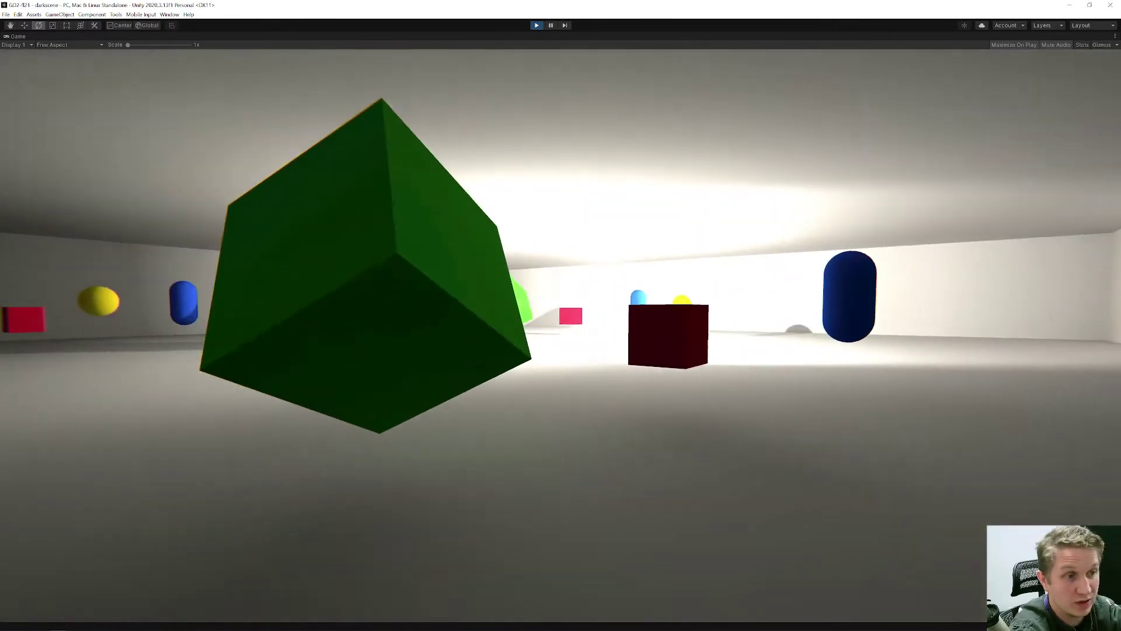
pyautogui.press('a')
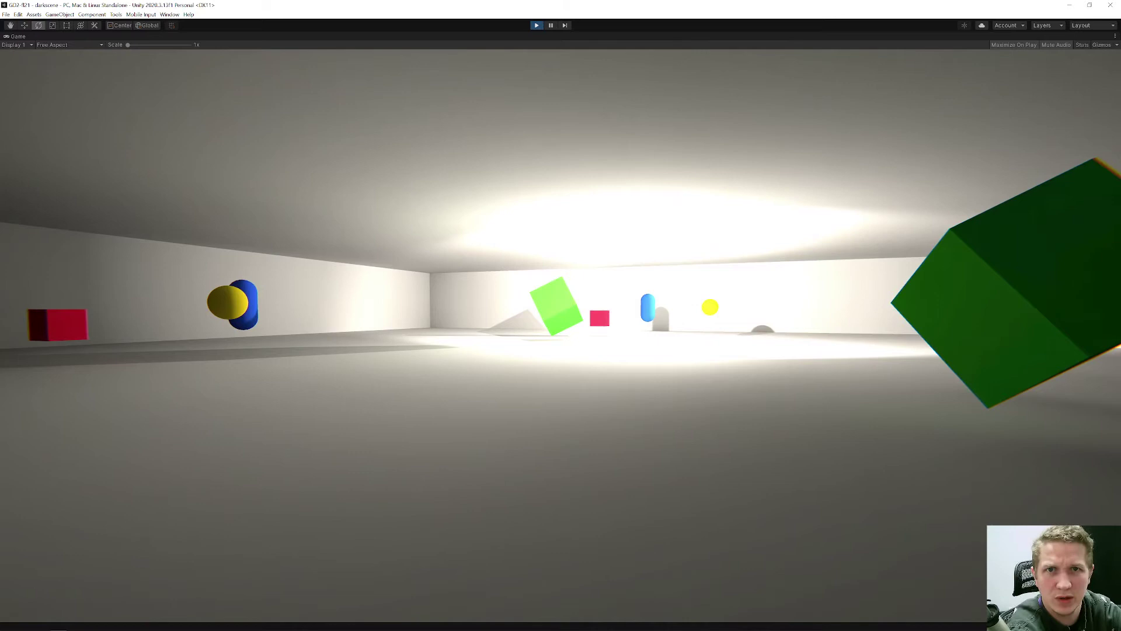
pyautogui.press('w')
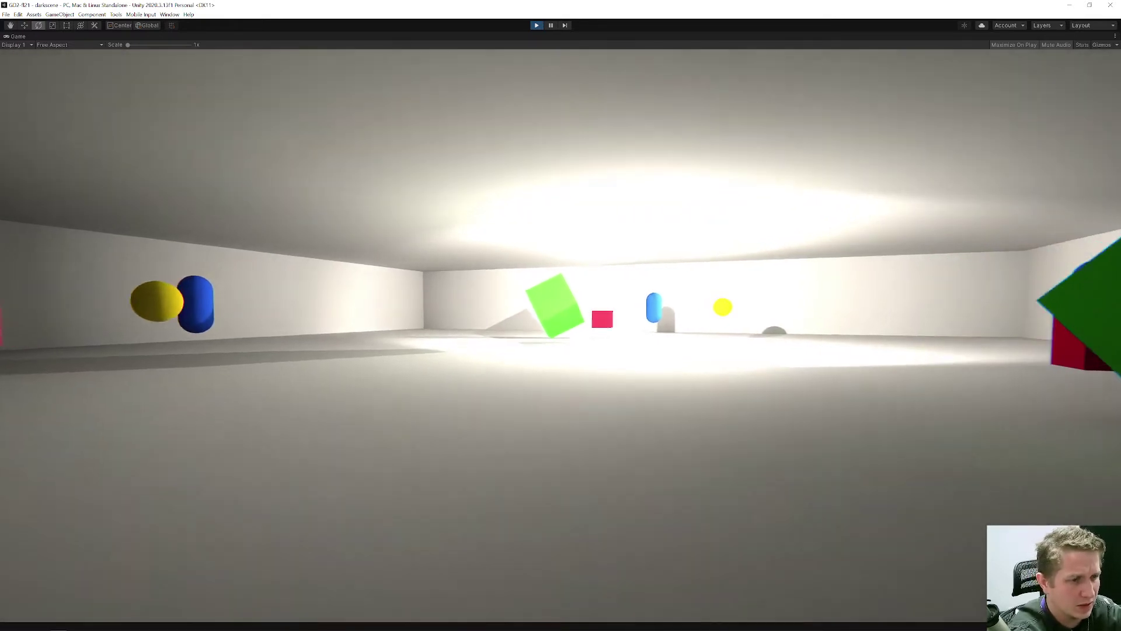
pyautogui.press('w')
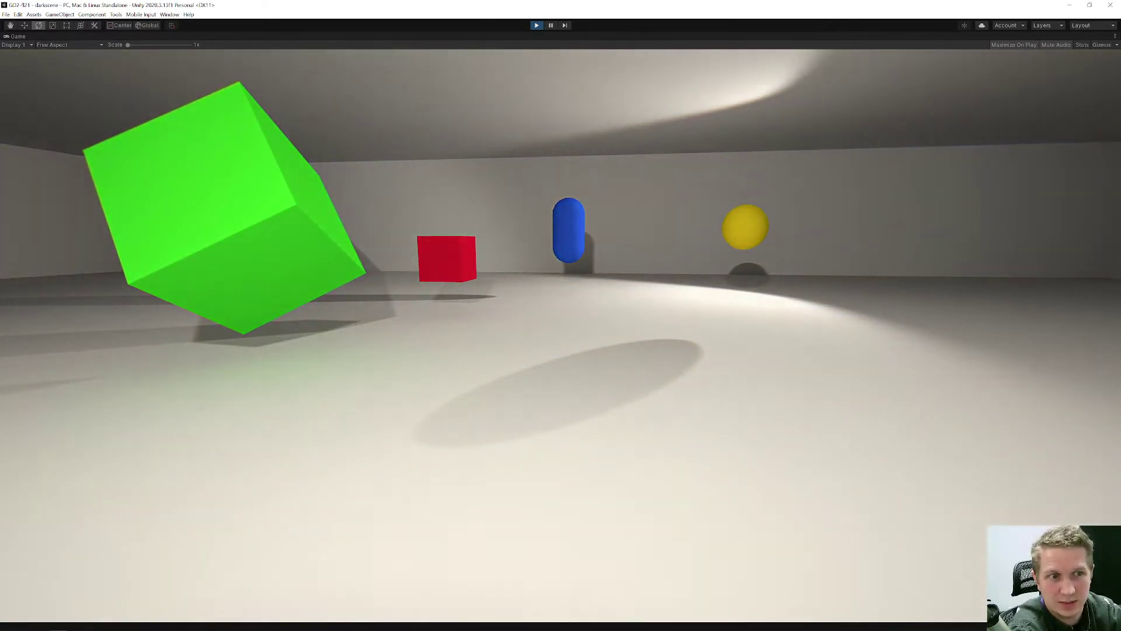
pyautogui.press('w')
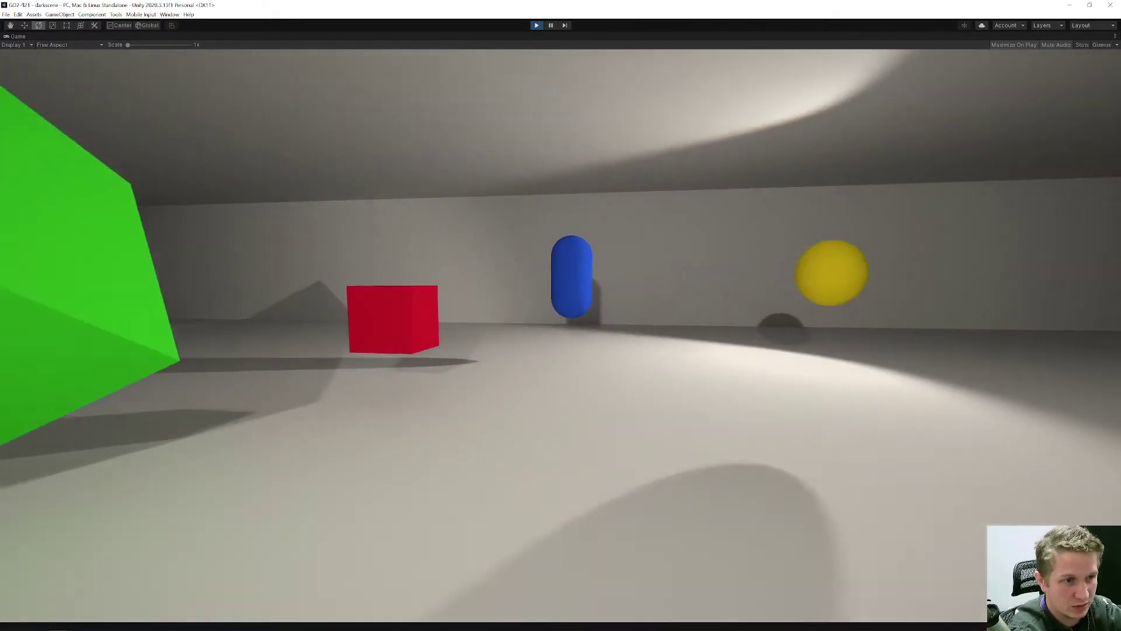
pyautogui.press('d')
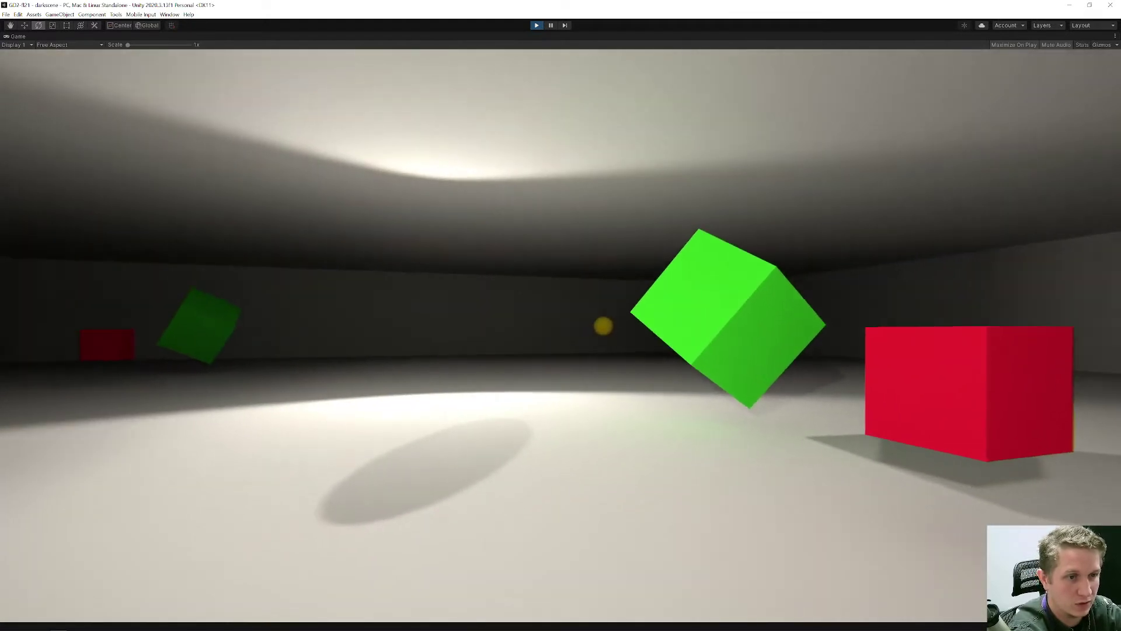
pyautogui.press('d')
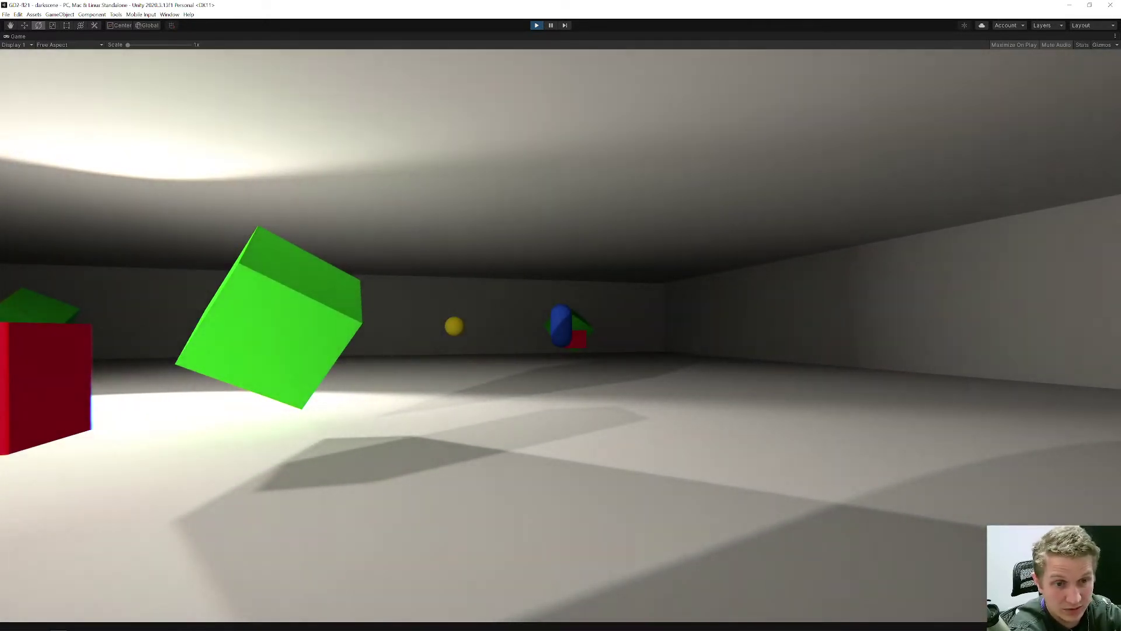
pyautogui.press('d')
pyautogui.press('w')
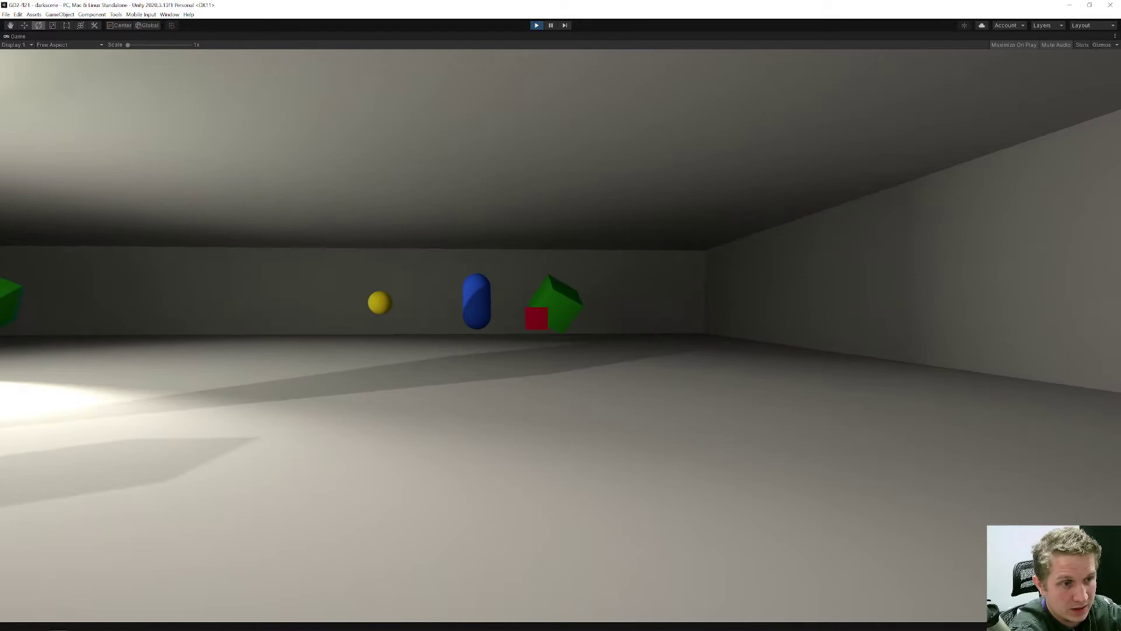
pyautogui.press('d')
pyautogui.press('w')
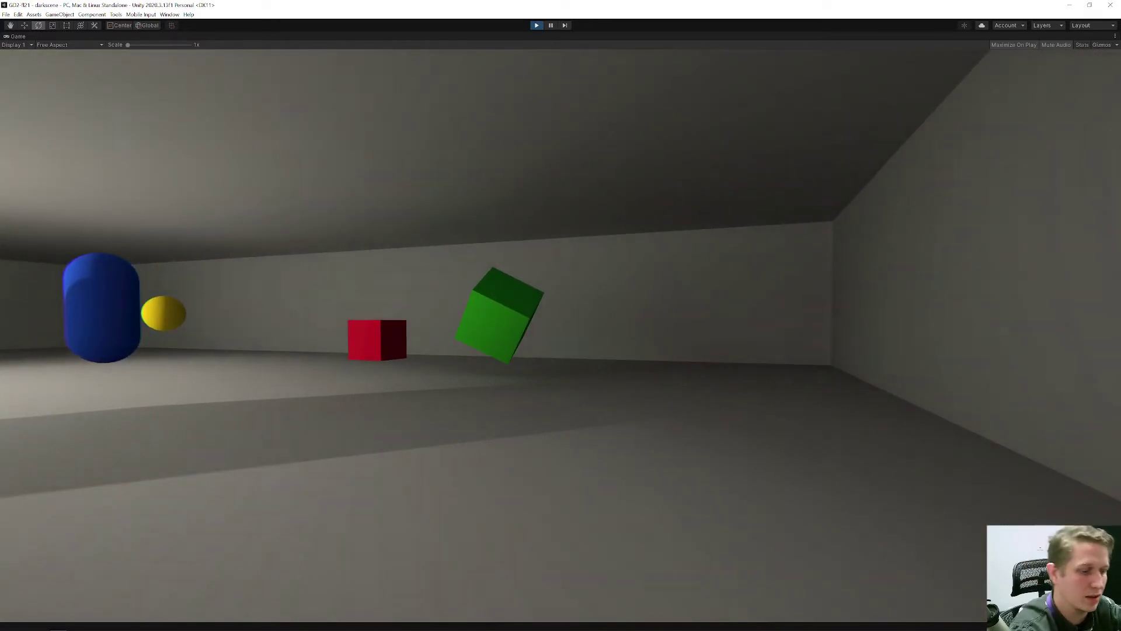
pyautogui.hotkey('ctrl', 'p')
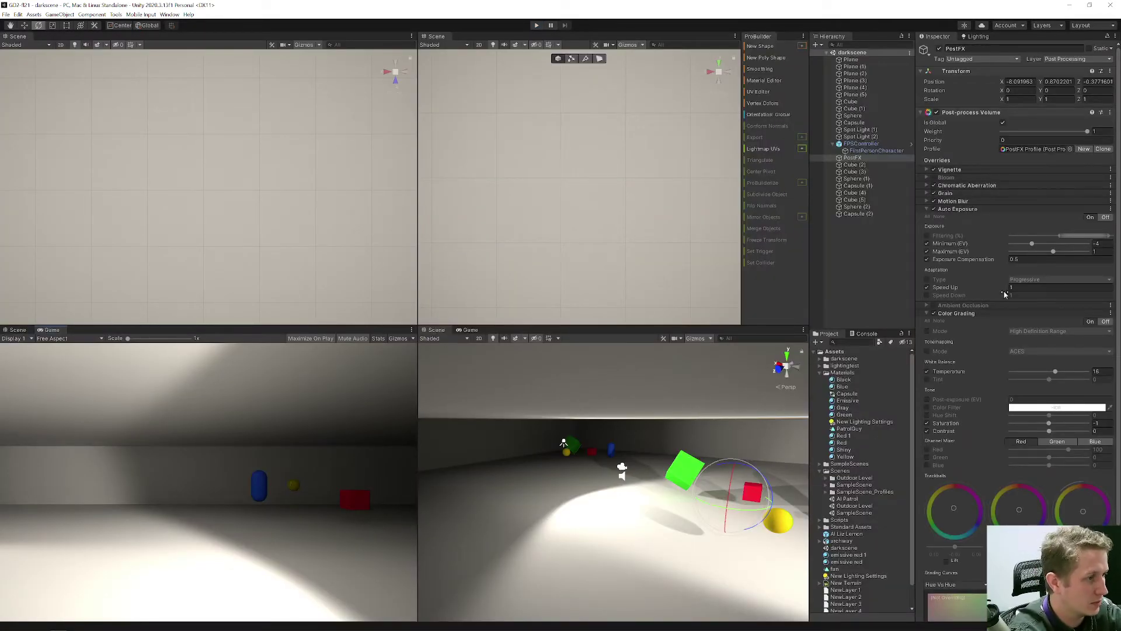
# Step: Enable the Auto Exposure Speed Down override and set both Speed Up and Speed Down to 0.5
pyautogui.click(927, 295)
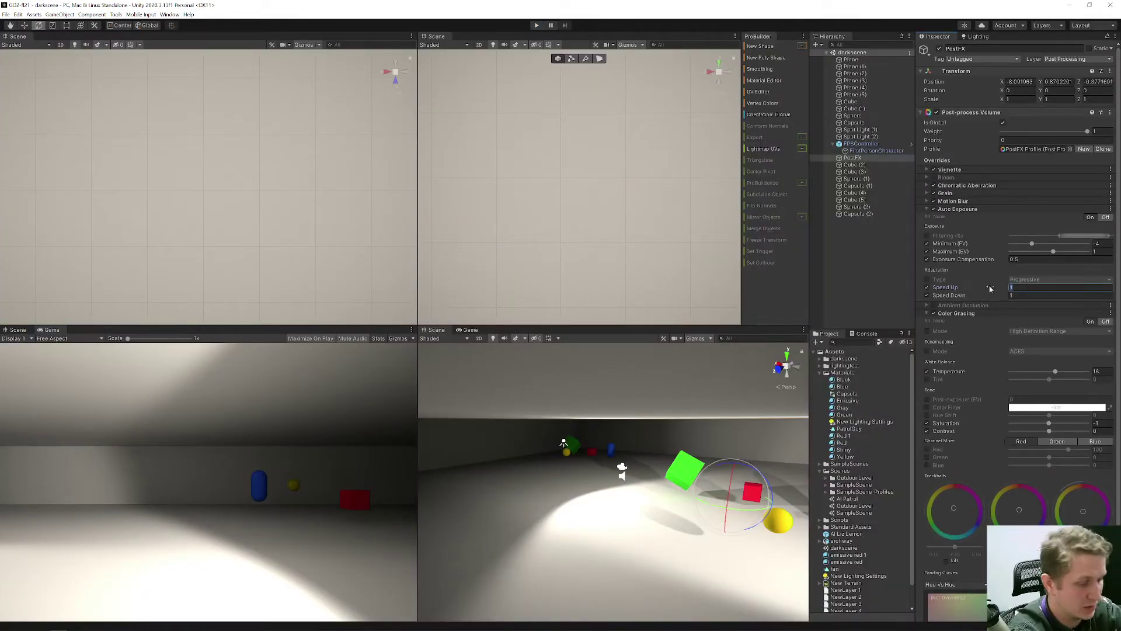
pyautogui.write('0.5')
pyautogui.press('Tab')
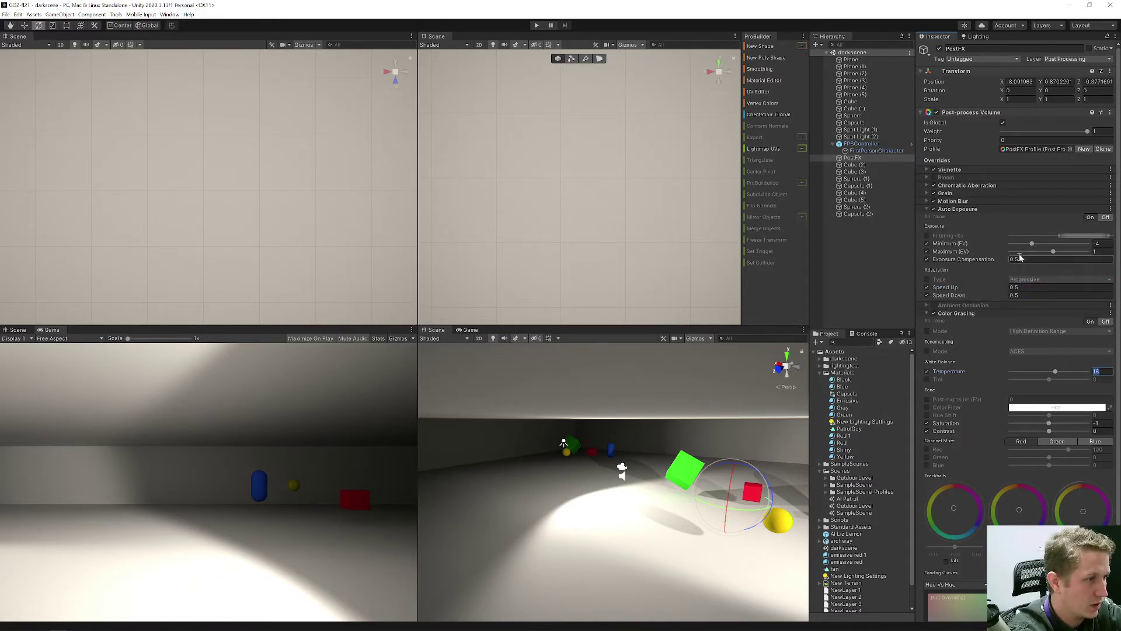
# Step: Try a Minimum (EV) of 0.3 in the Auto Exposure effect
pyautogui.moveTo(1101, 244); pyautogui.dragTo(1063, 246)
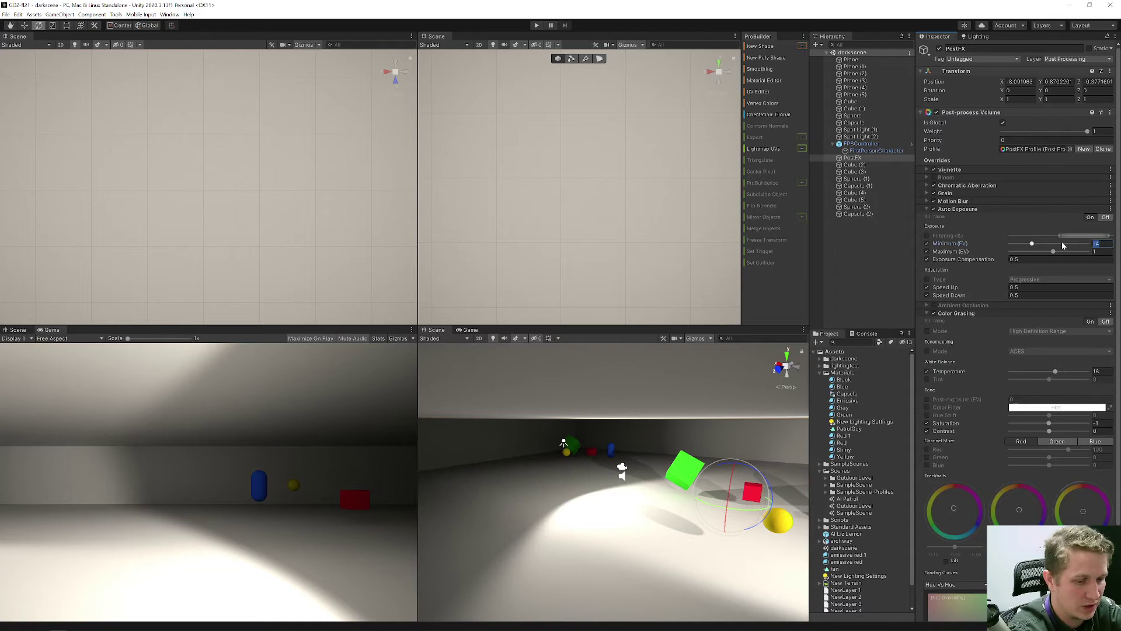
pyautogui.write('0.3')
pyautogui.press('Tab')
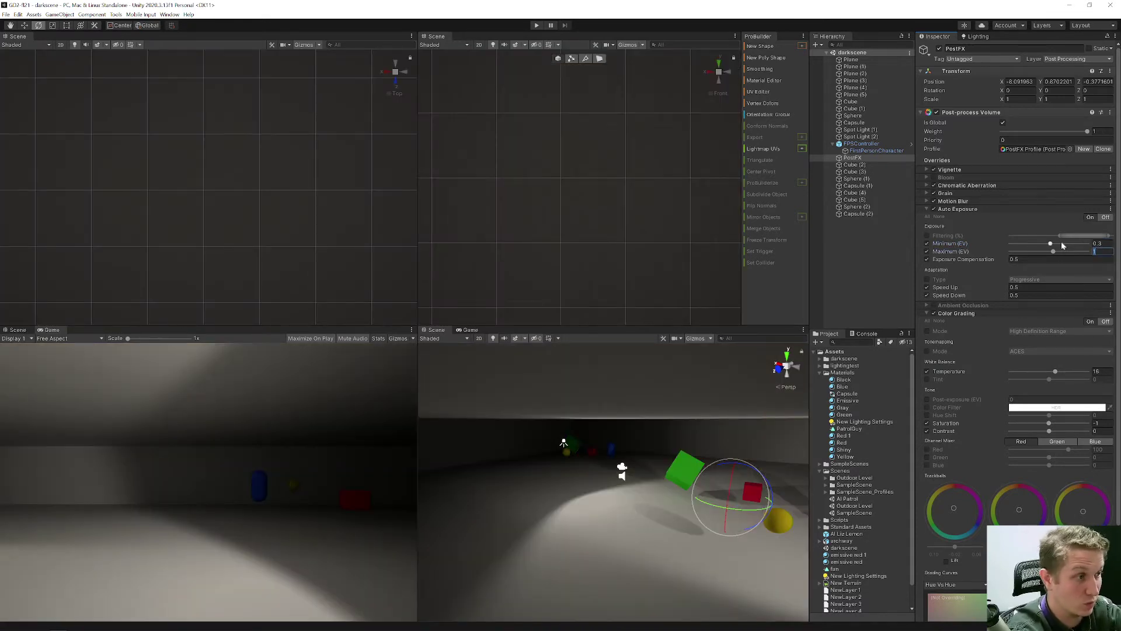
# Step: Set the Auto Exposure Minimum (EV) to -3
pyautogui.hotkey('shift', 'Tab')
pyautogui.write('-3')
pyautogui.press('Tab')
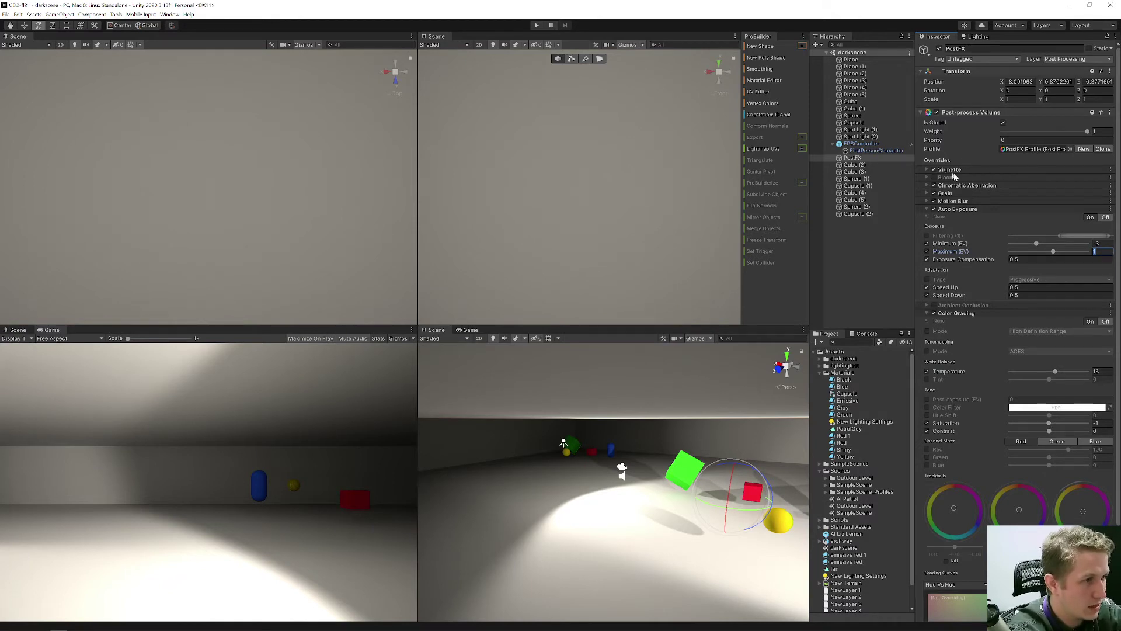
# Step: Enable the Bloom effect in the PostFX volume and set its Intensity to 5
pyautogui.click(934, 178)
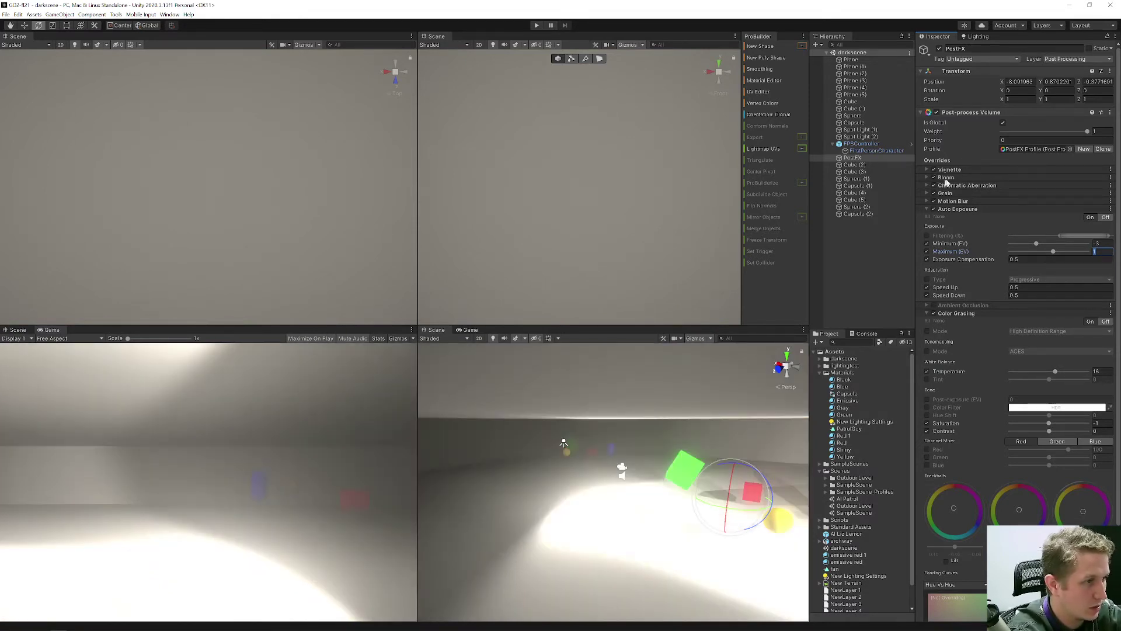
pyautogui.click(937, 177)
pyautogui.click(1019, 203)
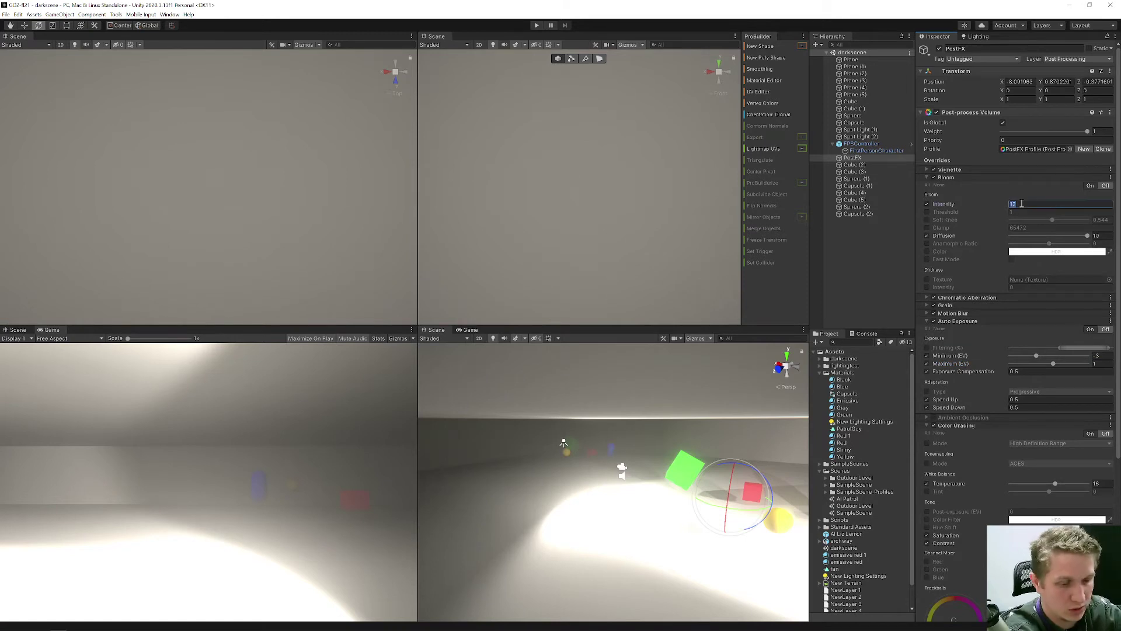
pyautogui.write('5')
pyautogui.press('Tab')
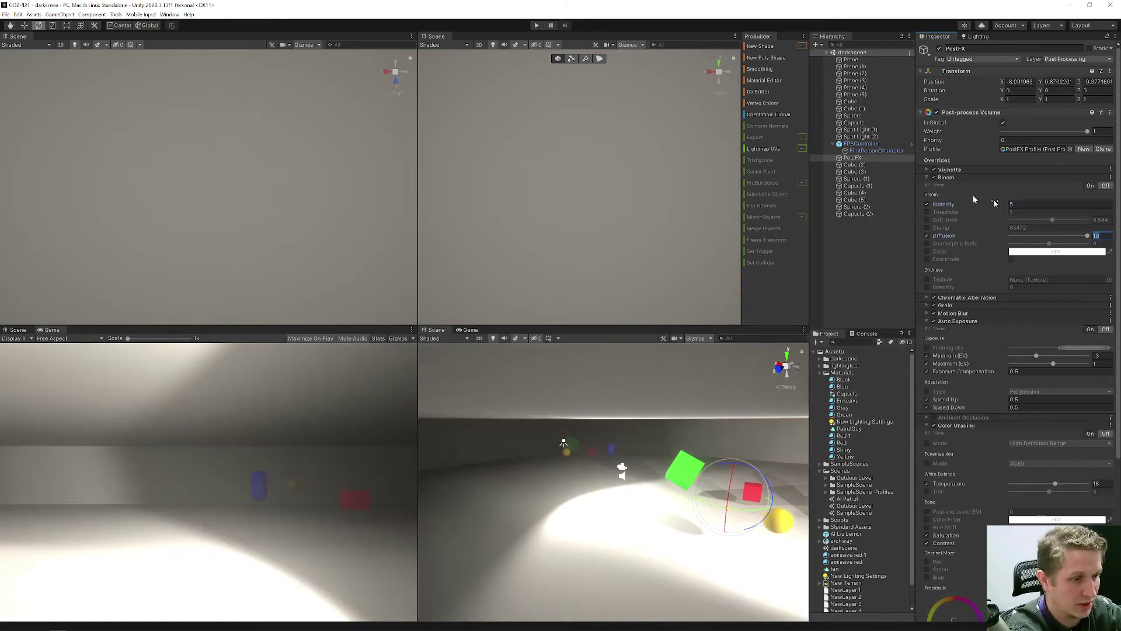
# Step: Play-test the scene, walking through the spotlit area and into the dark area to examine the exposure adaptation
pyautogui.click(535, 26)
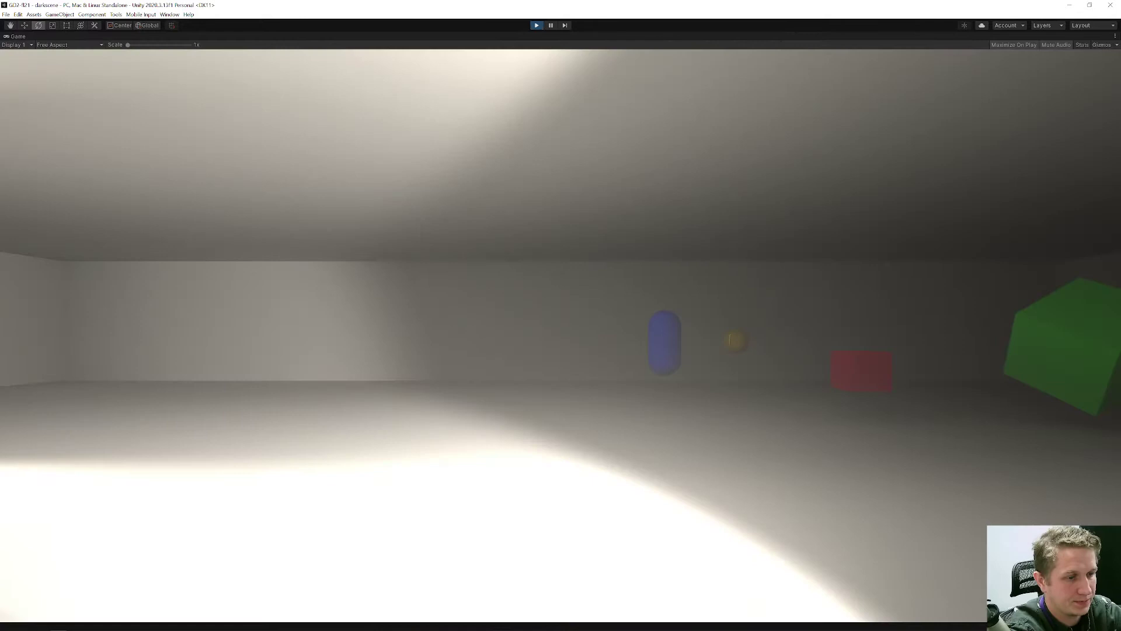
pyautogui.press('w')
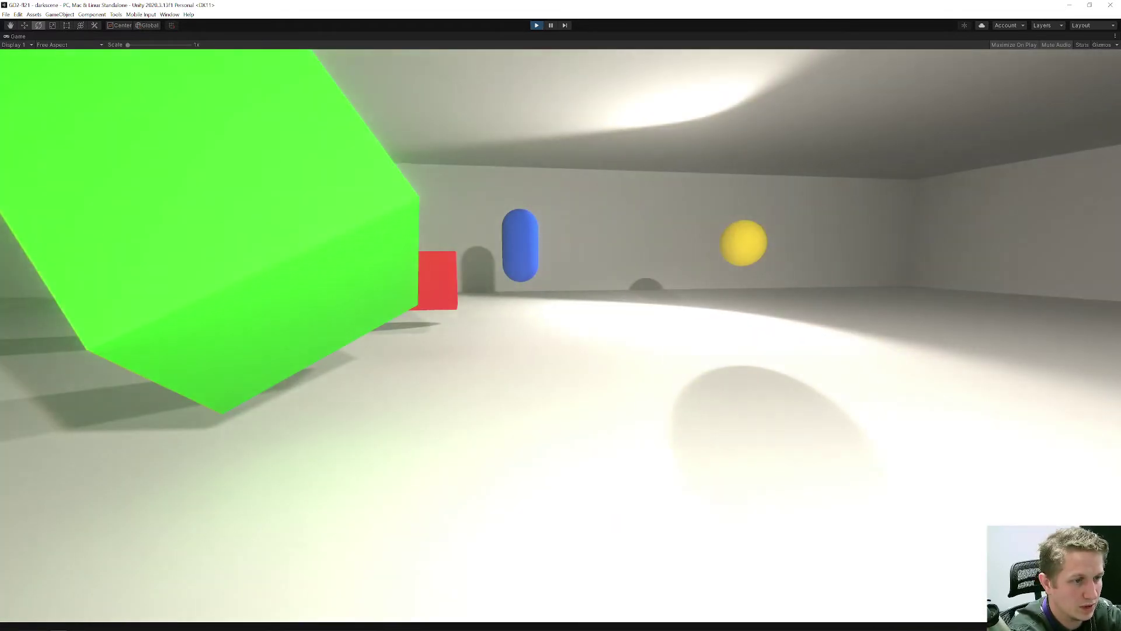
pyautogui.press('w')
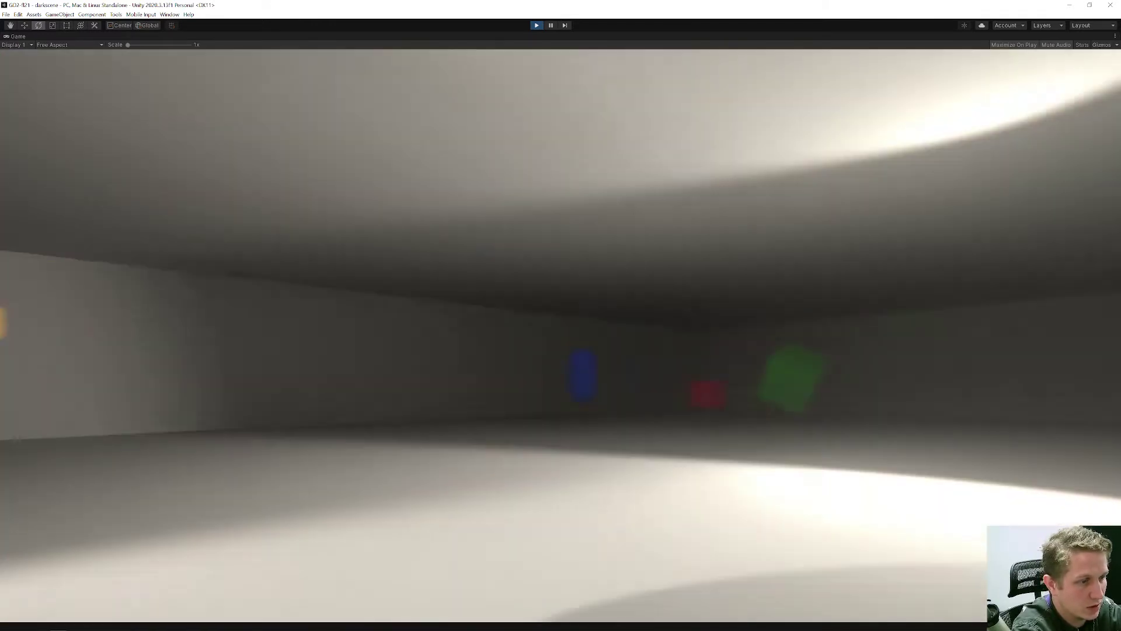
pyautogui.press('a')
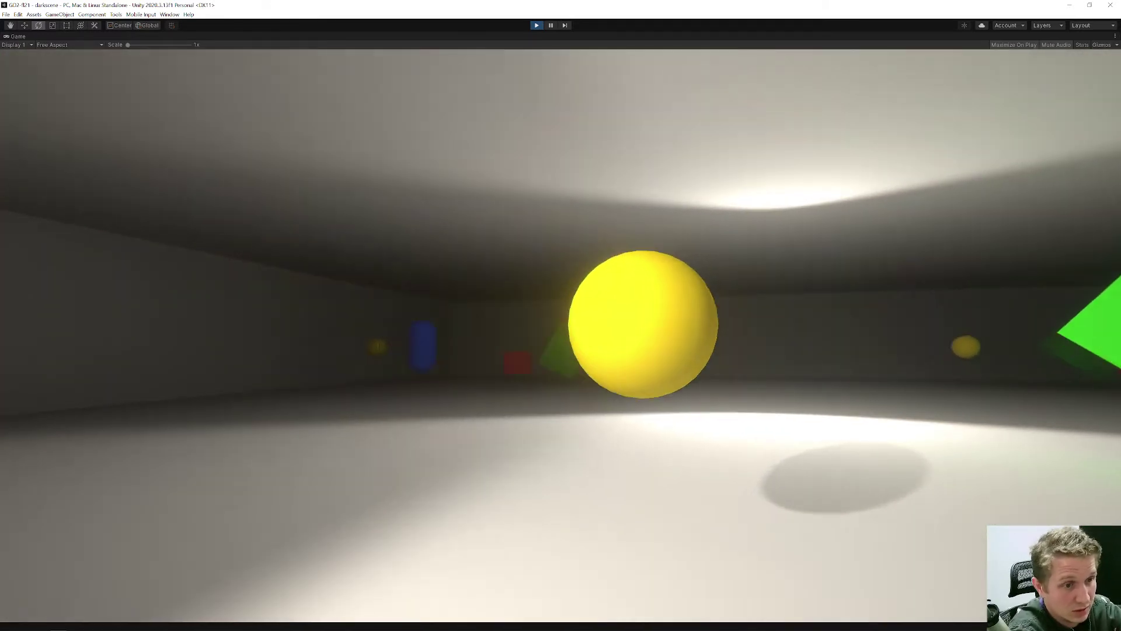
pyautogui.press('w')
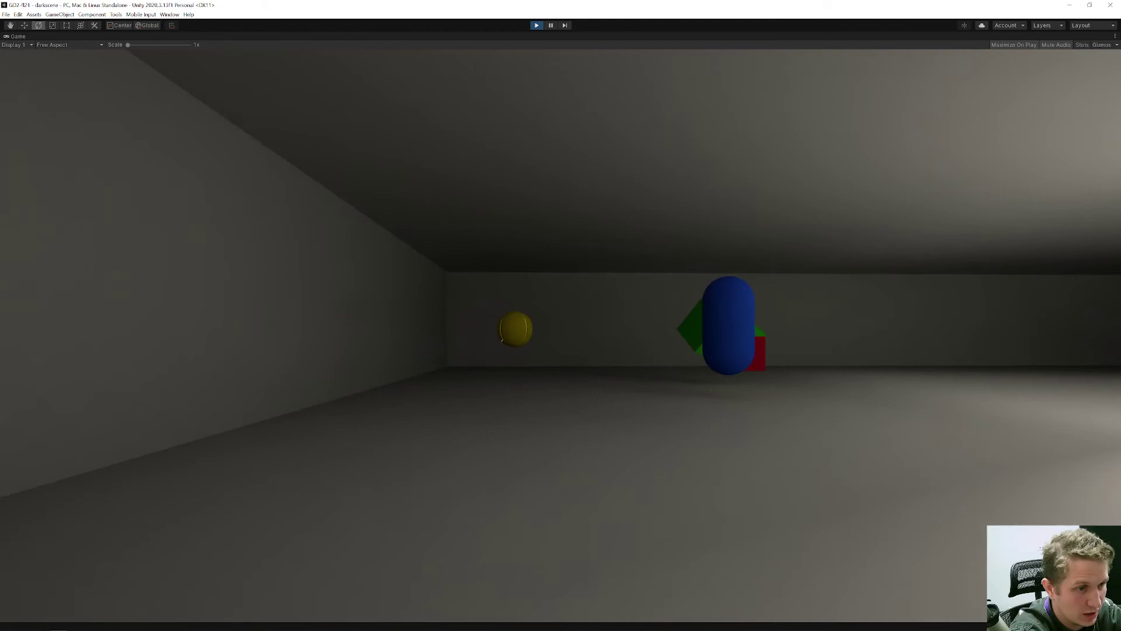
pyautogui.press('w')
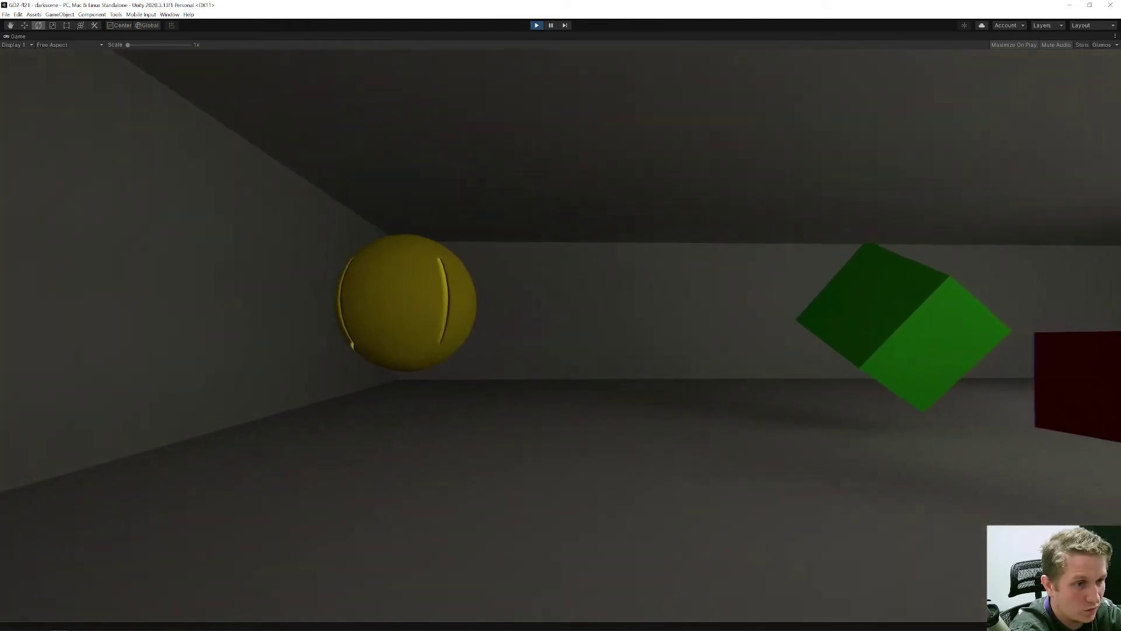
pyautogui.press('w')
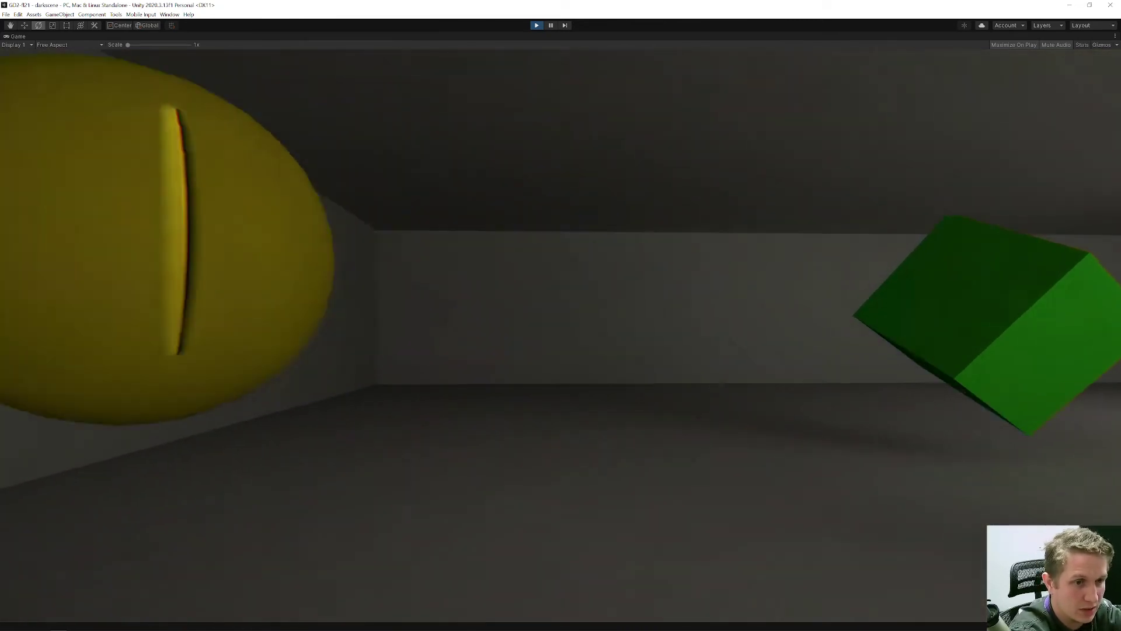
# Step: Turn around in the dark area and walk back into the spotlight to check the bloom and exposure adjustment
pyautogui.press('a')
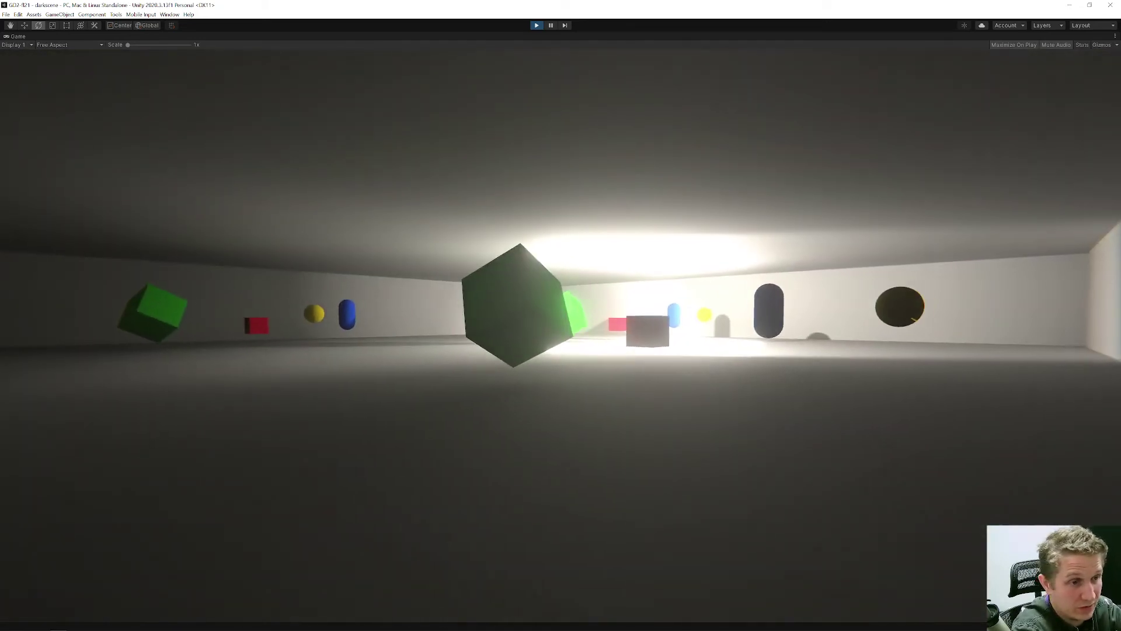
pyautogui.press('w')
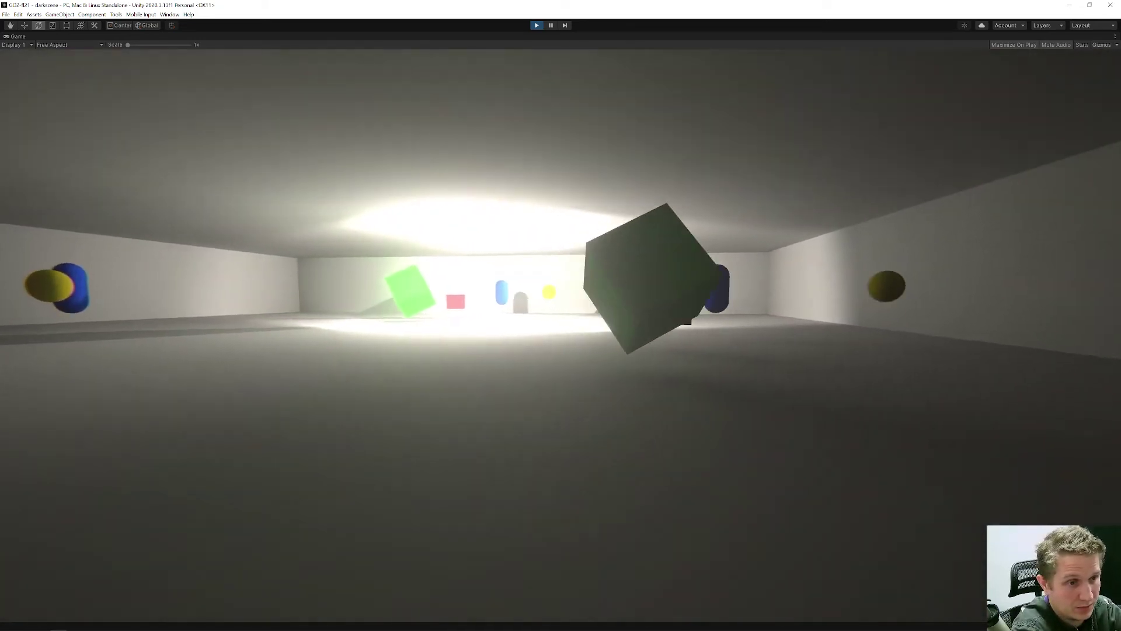
pyautogui.press('w')
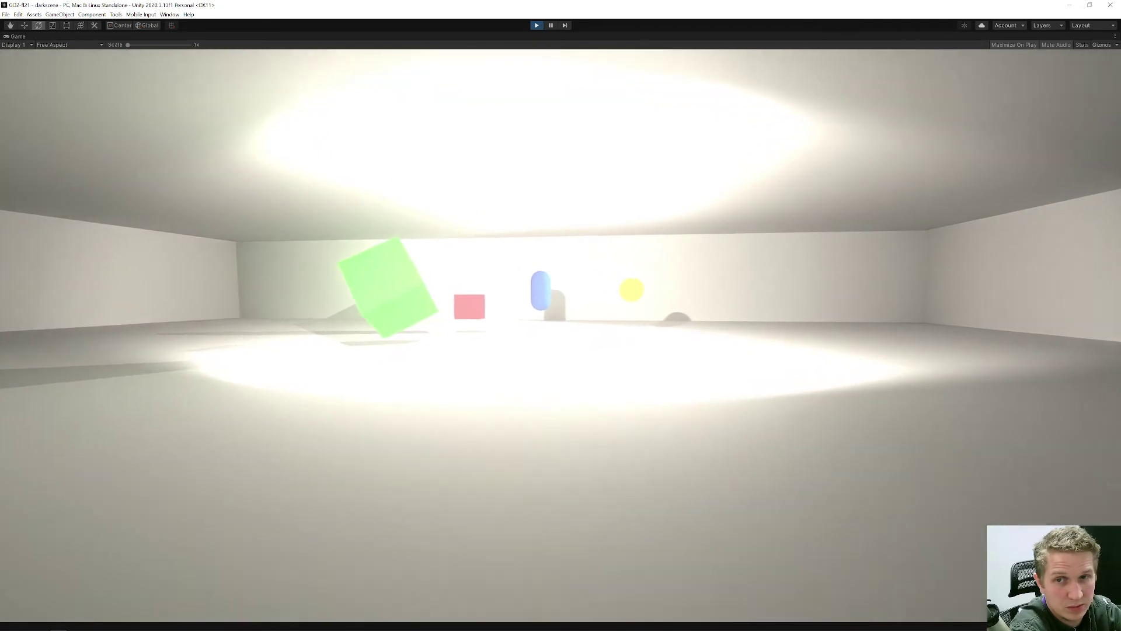
pyautogui.press('w')
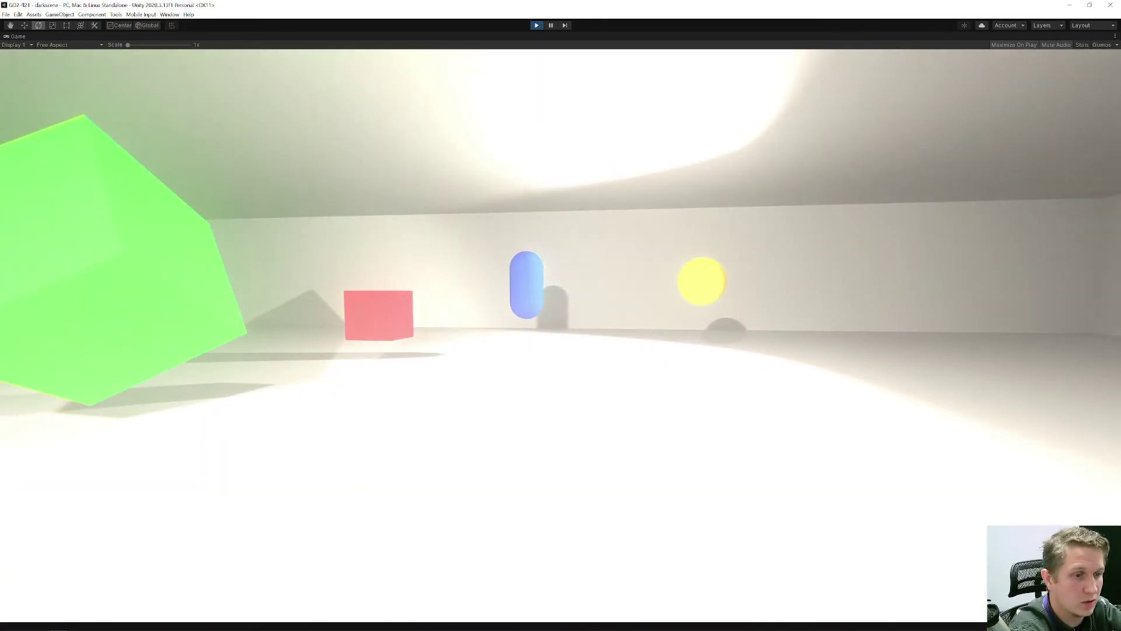
pyautogui.press('s')
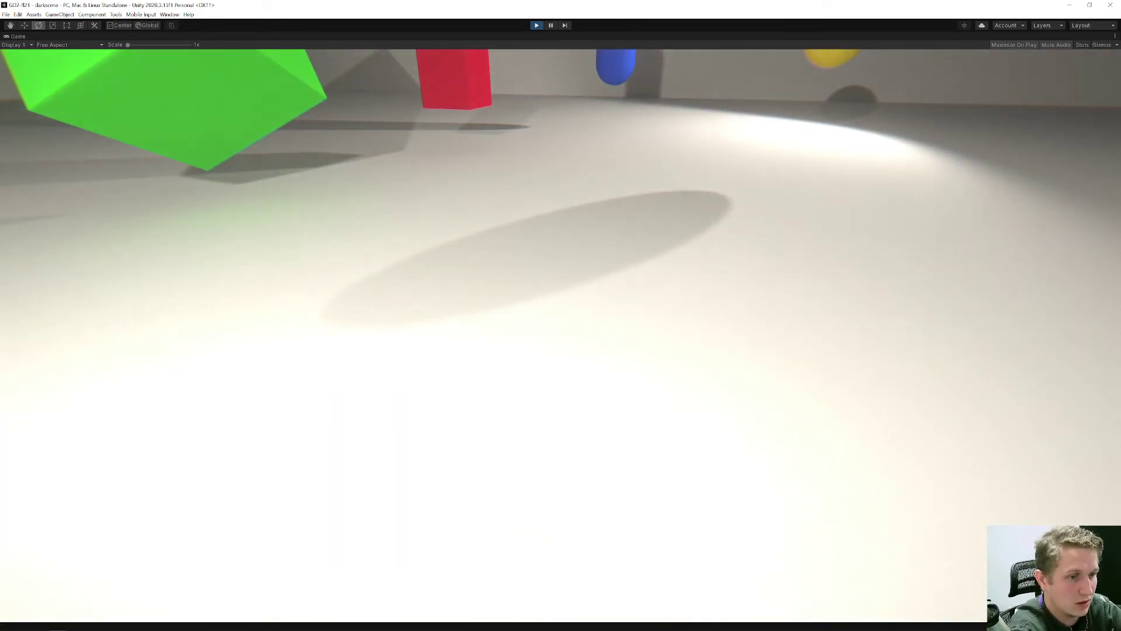
# Step: Move around the coloured objects in the lit area to inspect the adapted exposure, and end the play test
pyautogui.press('w')
pyautogui.press('d')
pyautogui.press('s')
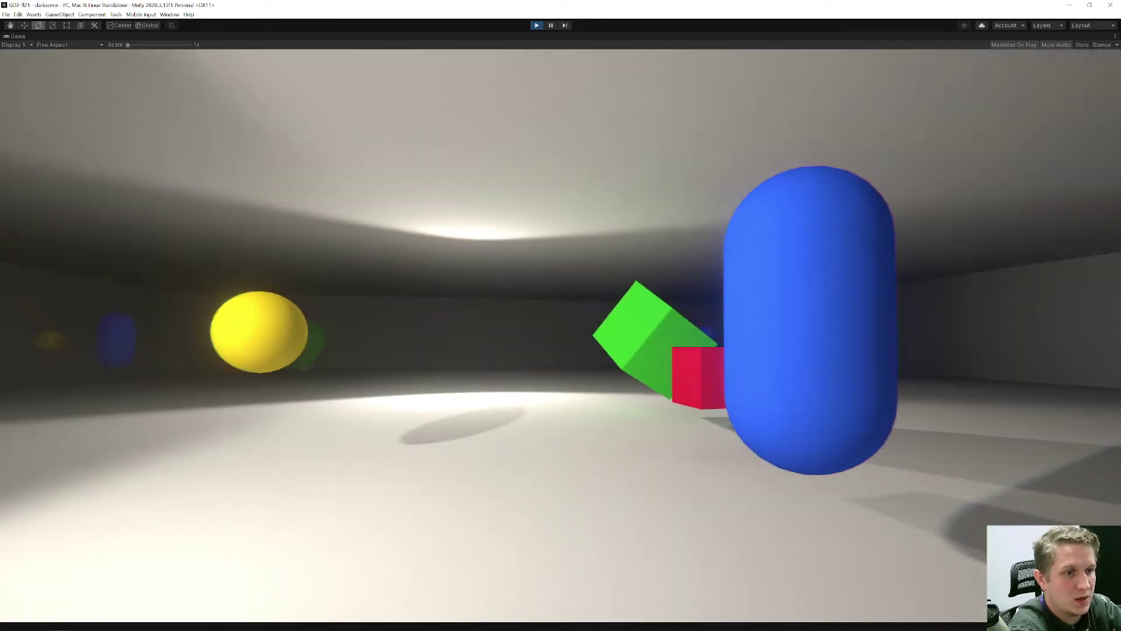
pyautogui.press('d')
pyautogui.press('w')
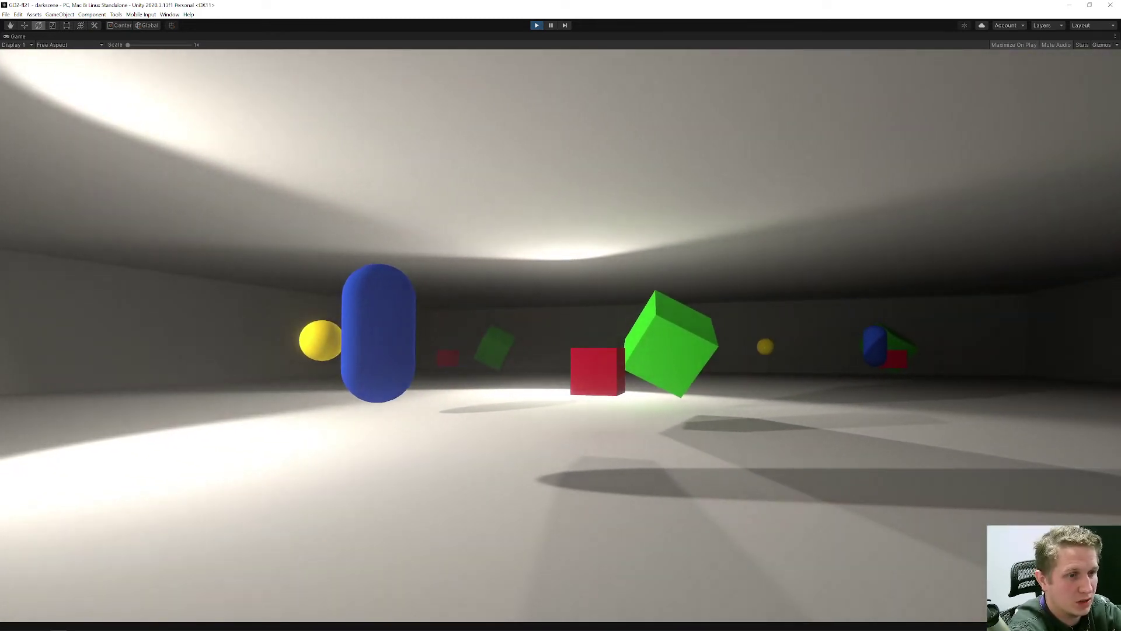
pyautogui.hotkey('ctrl', 'p')
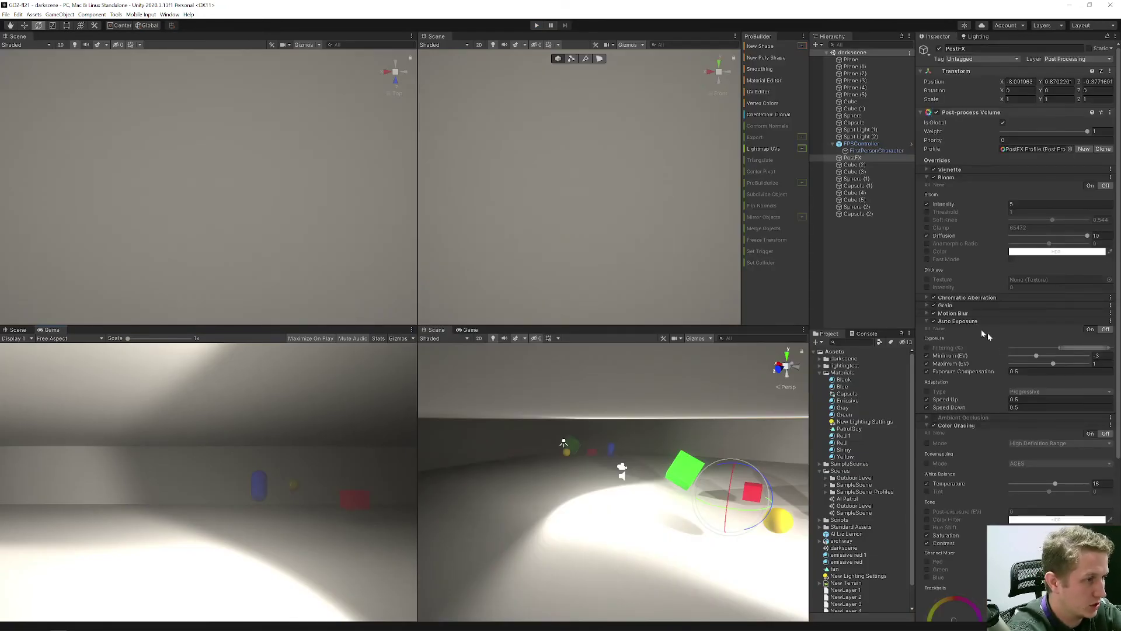
# Step: Set the Auto Exposure Speed Up and Speed Down to 0.2
pyautogui.click(1030, 399)
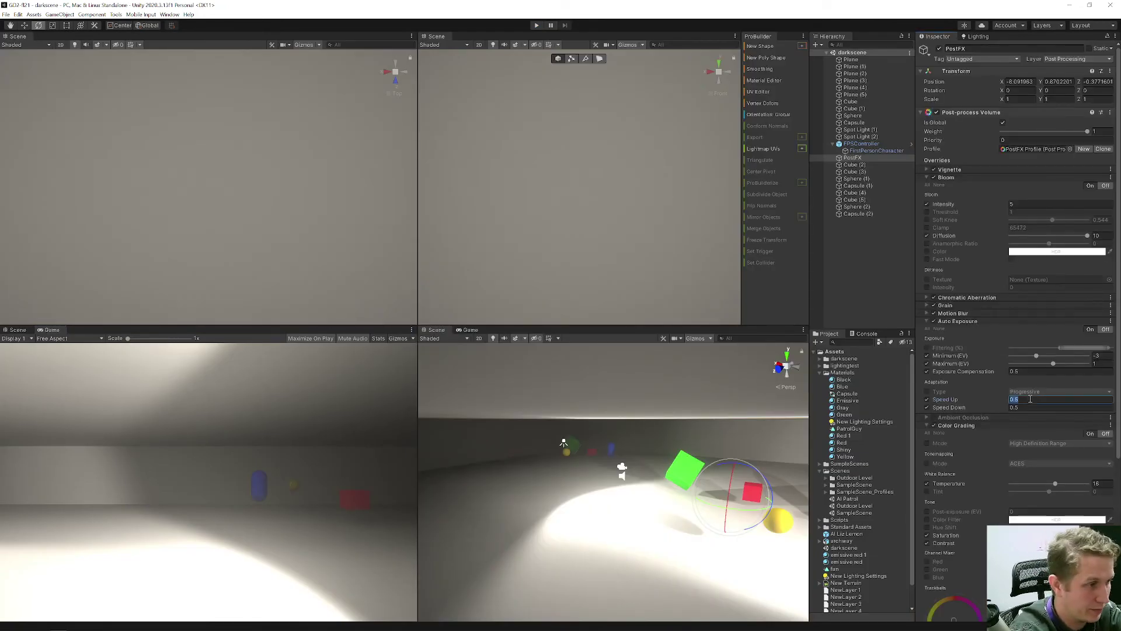
pyautogui.write('0.2')
pyautogui.press('Tab')
pyautogui.write('0.2')
pyautogui.press('Tab')
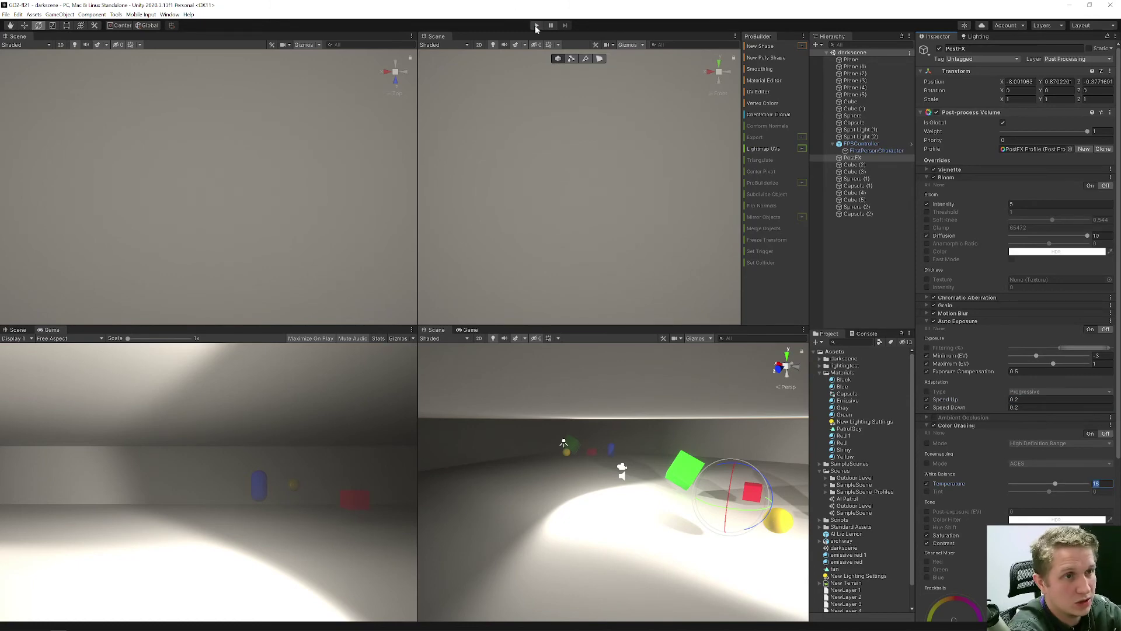
# Step: Play-test the slower adaptation by walking from the lit area into the dark area and back under the spotlight
pyautogui.click(536, 27)
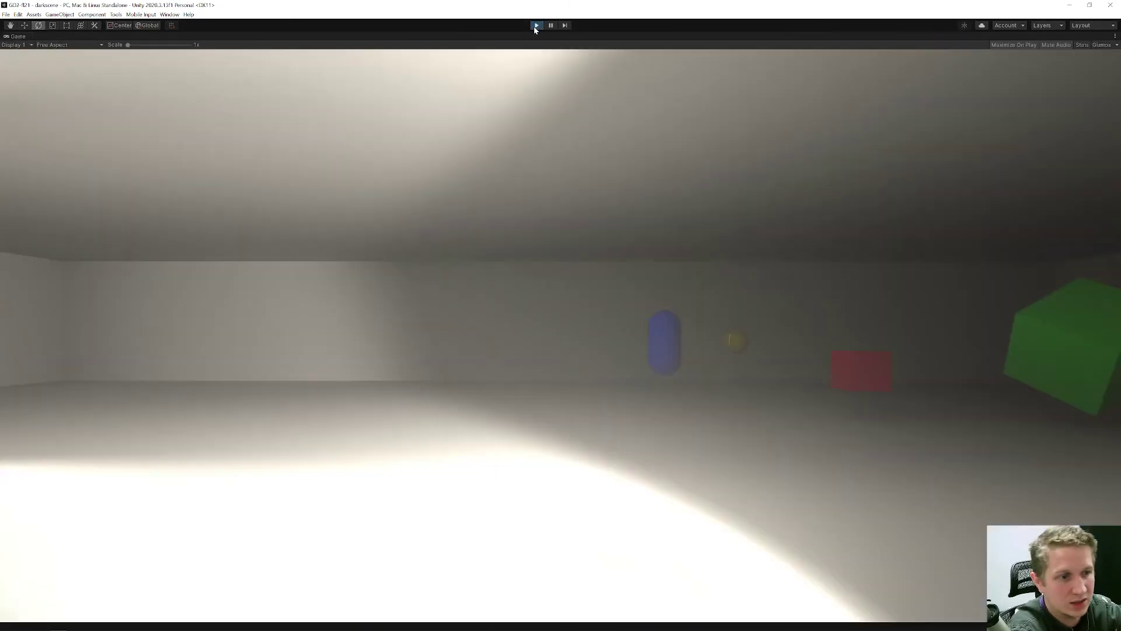
pyautogui.press('w')
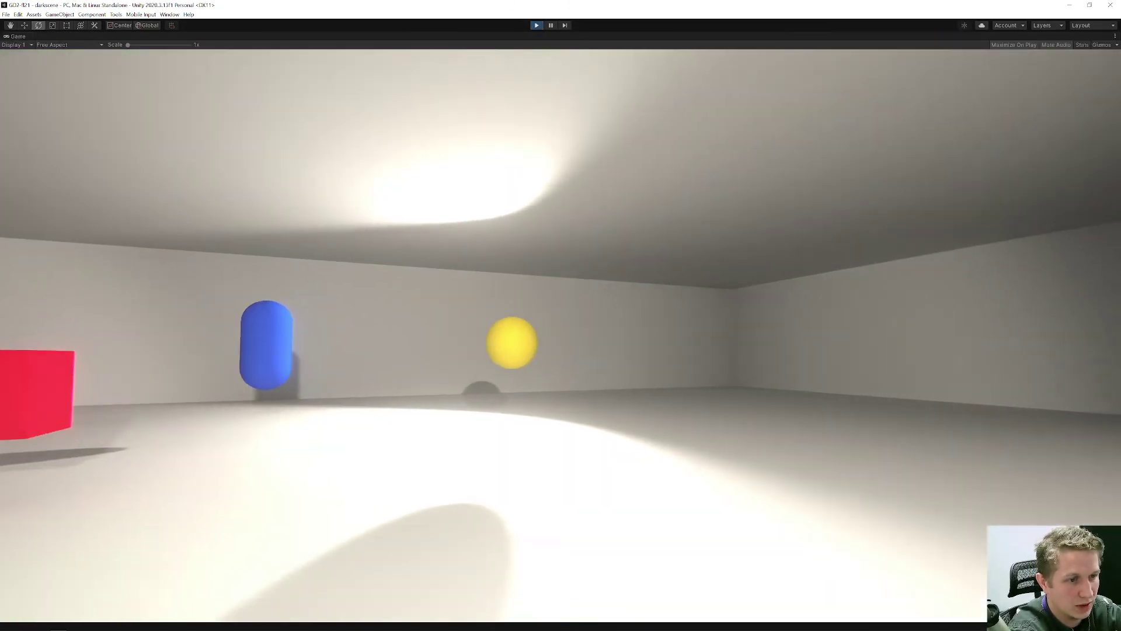
pyautogui.press('s')
pyautogui.press('w')
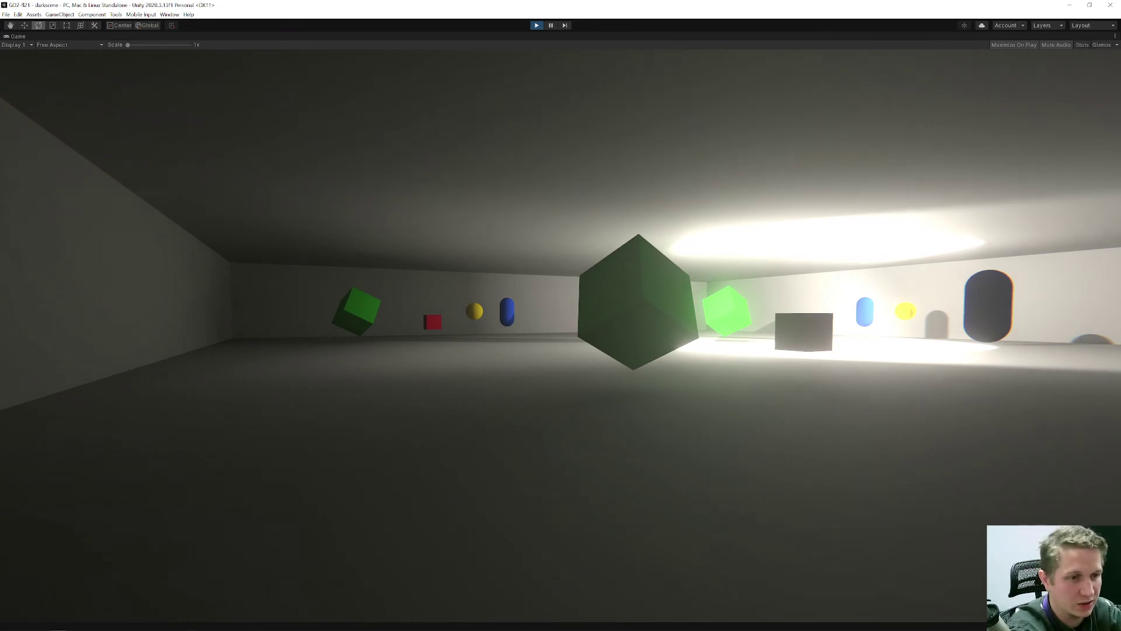
pyautogui.press('w')
pyautogui.press('a')
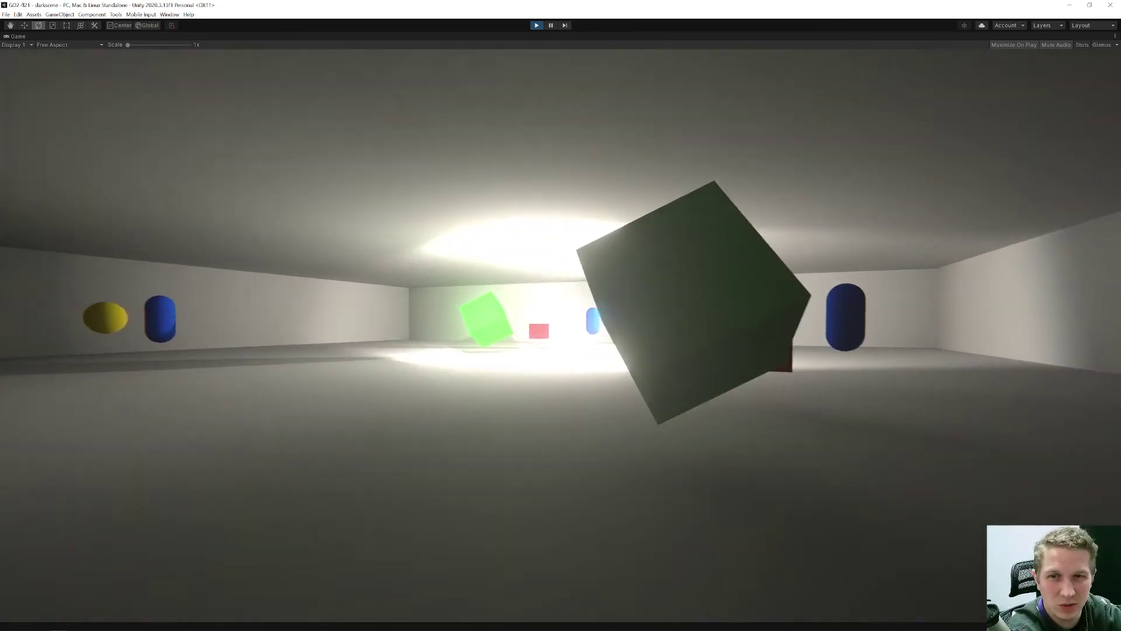
pyautogui.press('w')
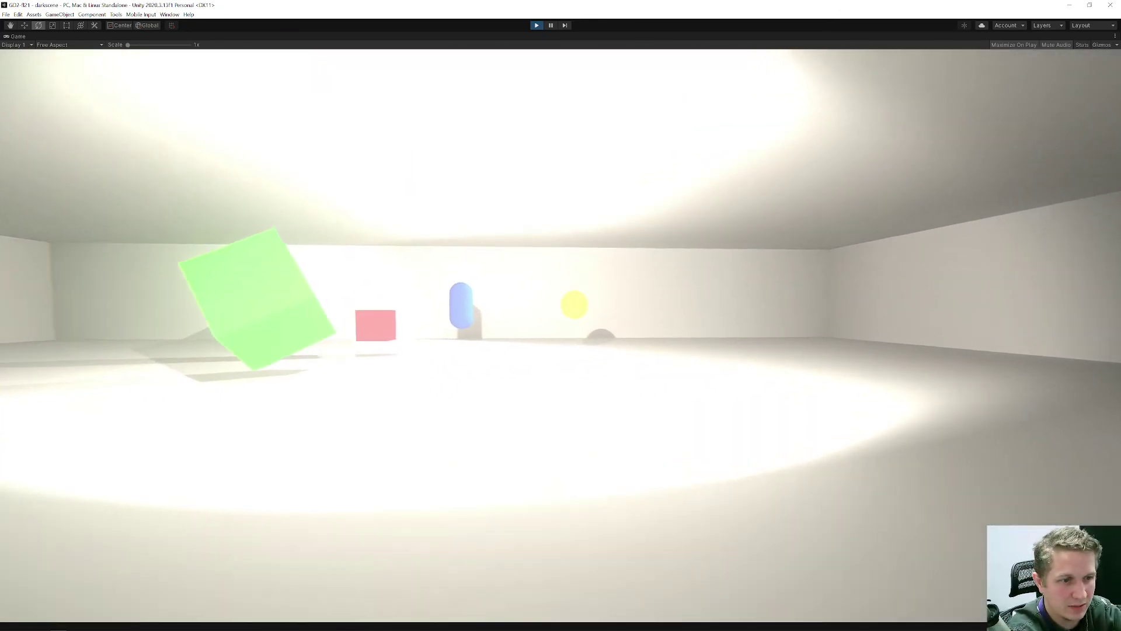
pyautogui.press('w')
pyautogui.press('d')
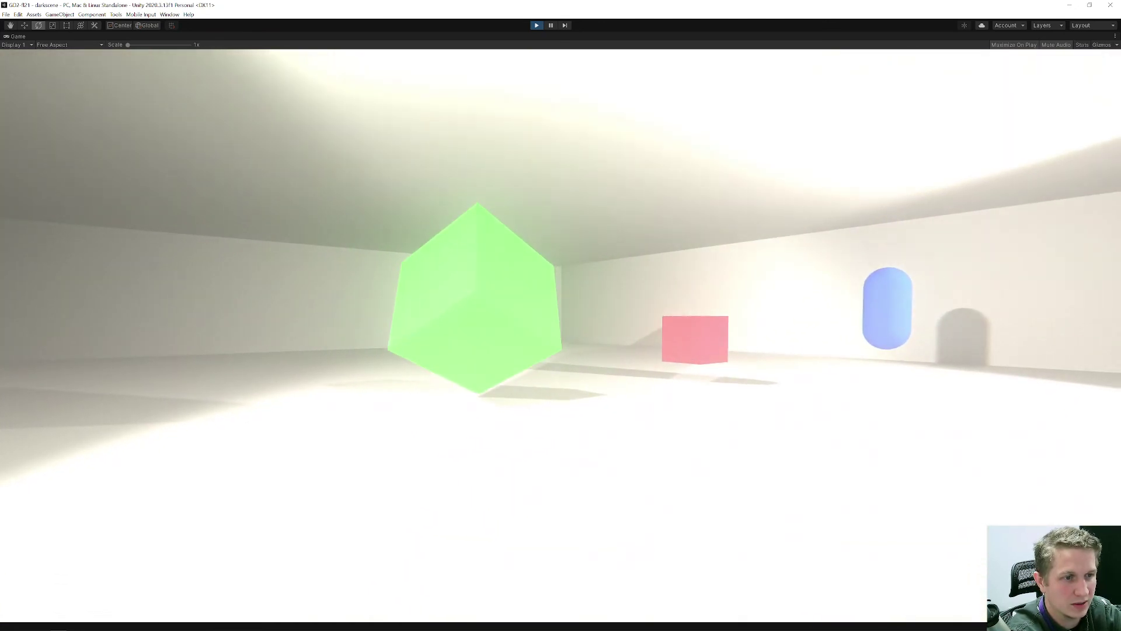